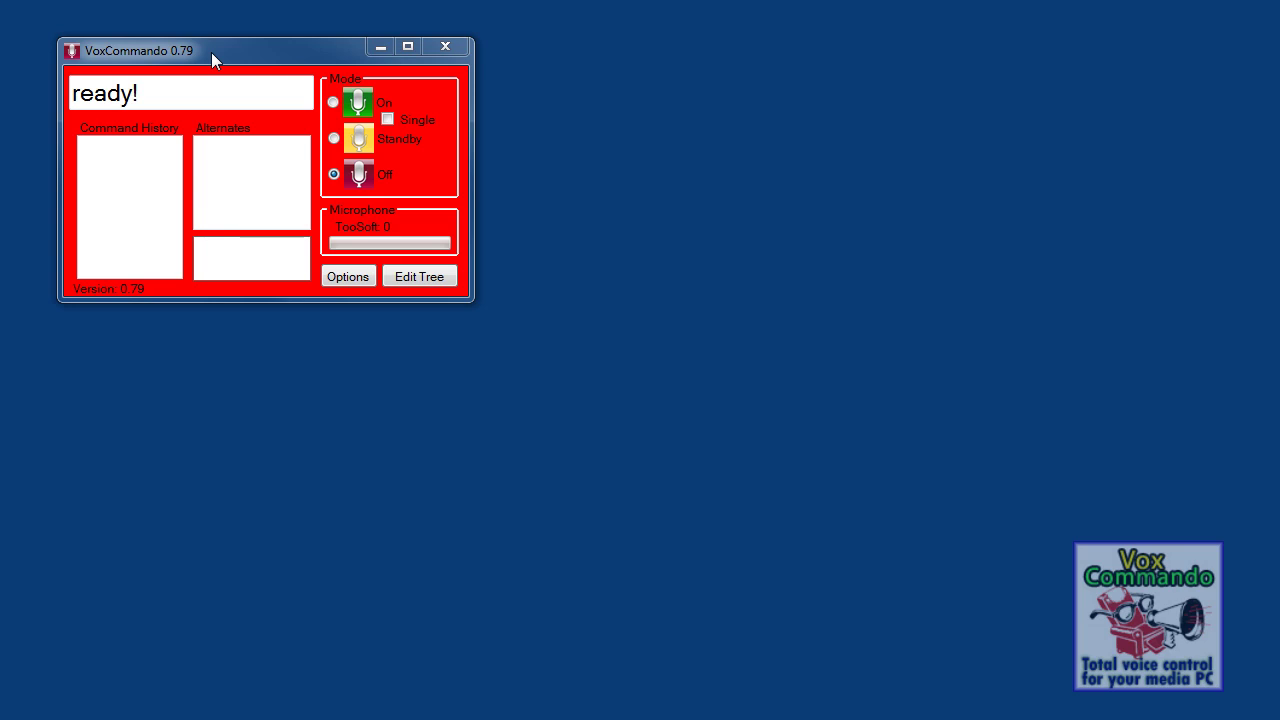
Open the command tree editor and delete the Test Demo 01 group.
left_click(422, 277)
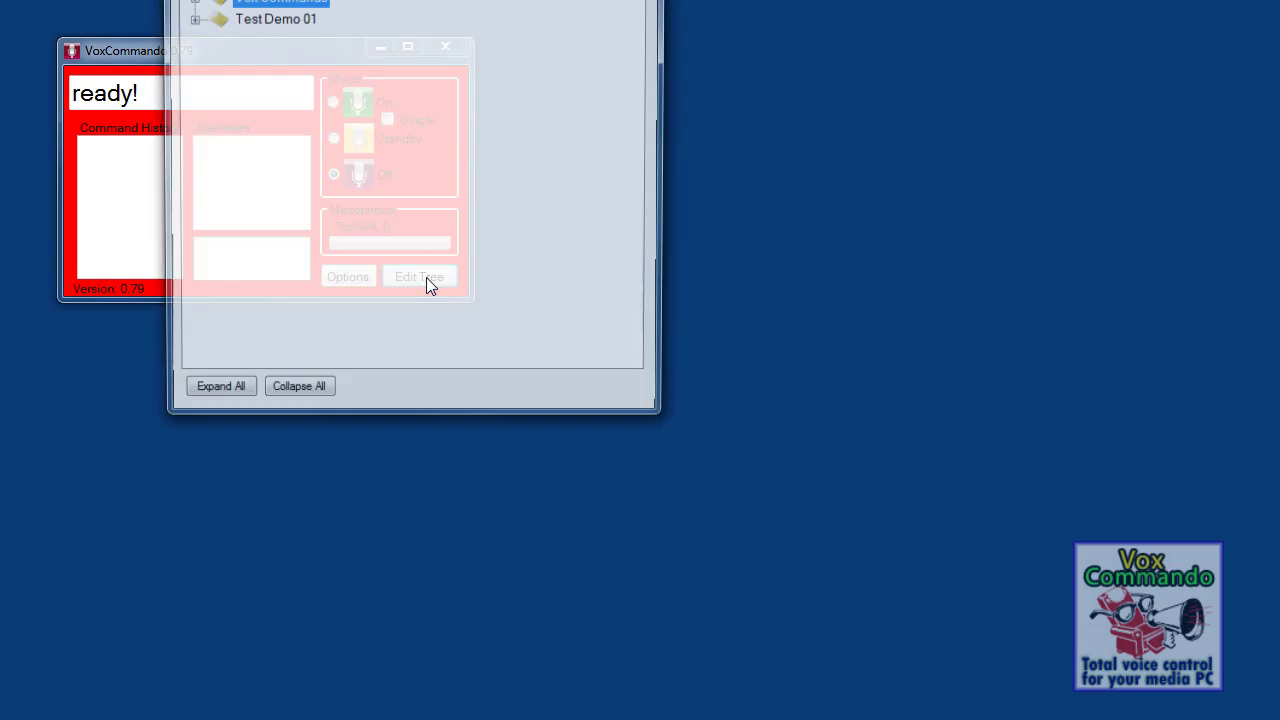
left_click(258, 129)
left_click(422, 78)
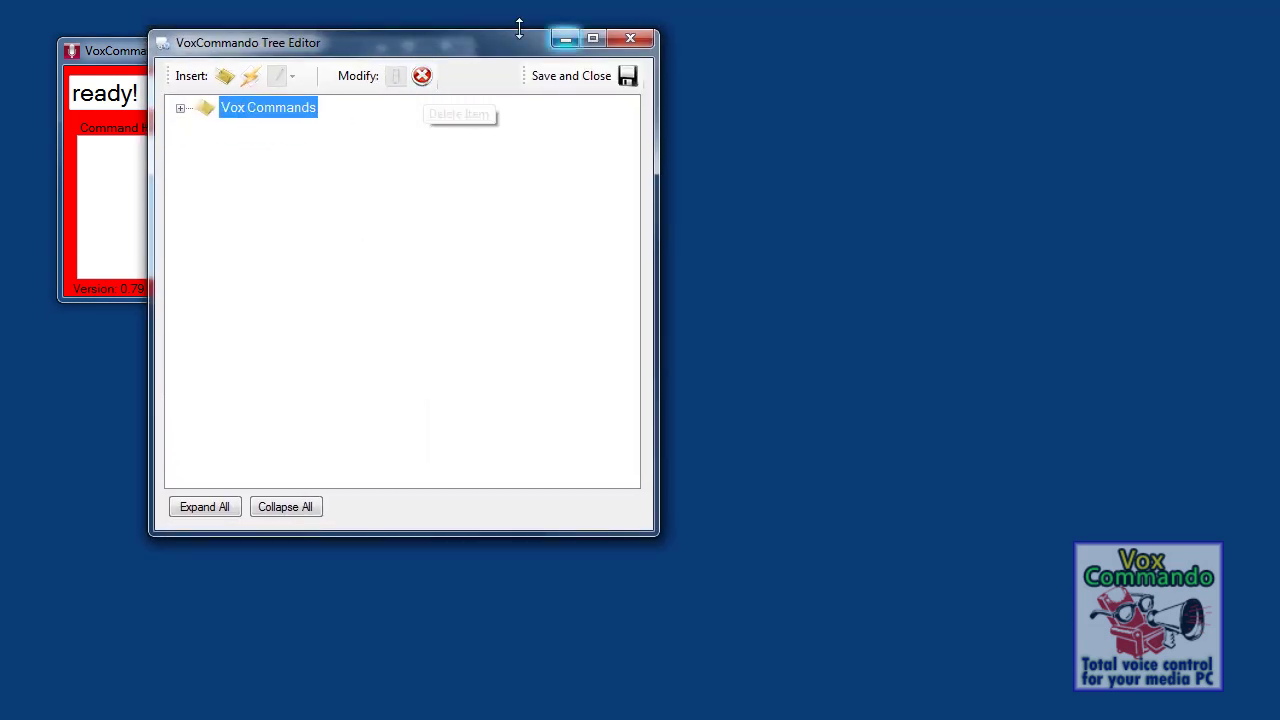
mouse_move(371, 49)
left_mouse_down()
mouse_move(413, 103)
mouse_move(353, 118)
mouse_move(342, 136)
mouse_move(278, 50)
left_mouse_up()
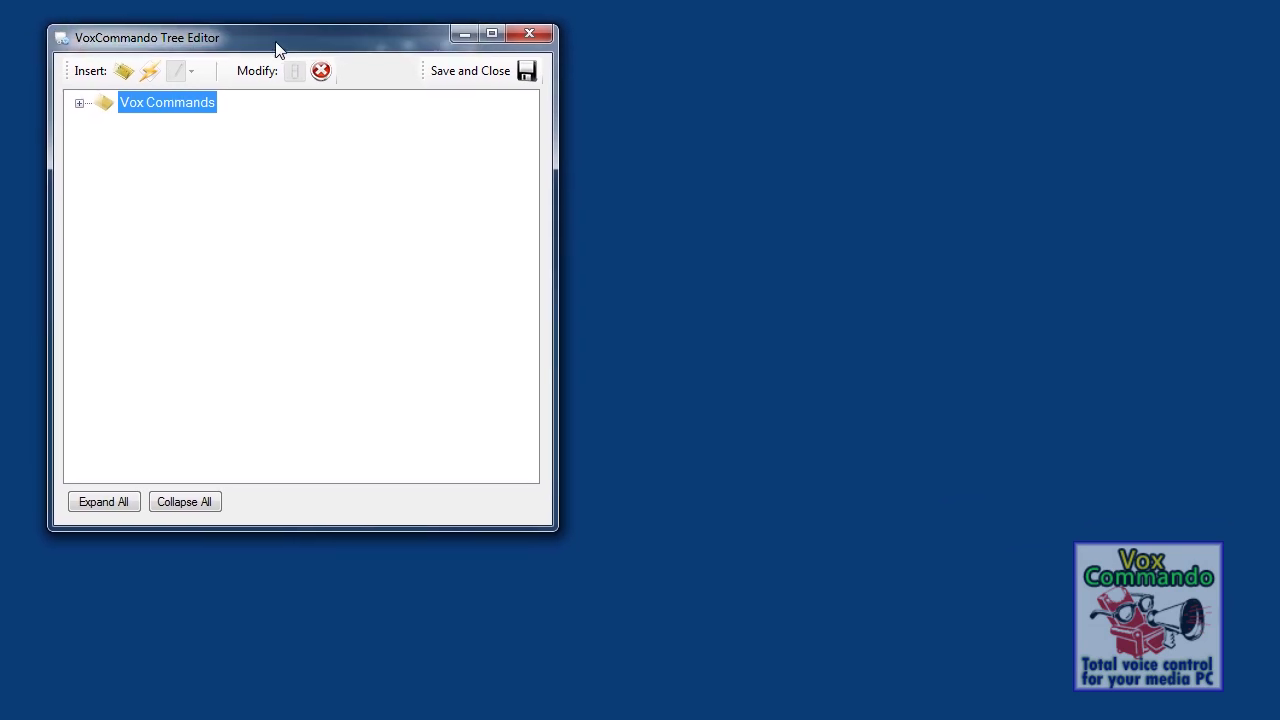
Examine the commands in the Vox Commands group, including the phrases and payloads under Option and Listen.
left_click(79, 104)
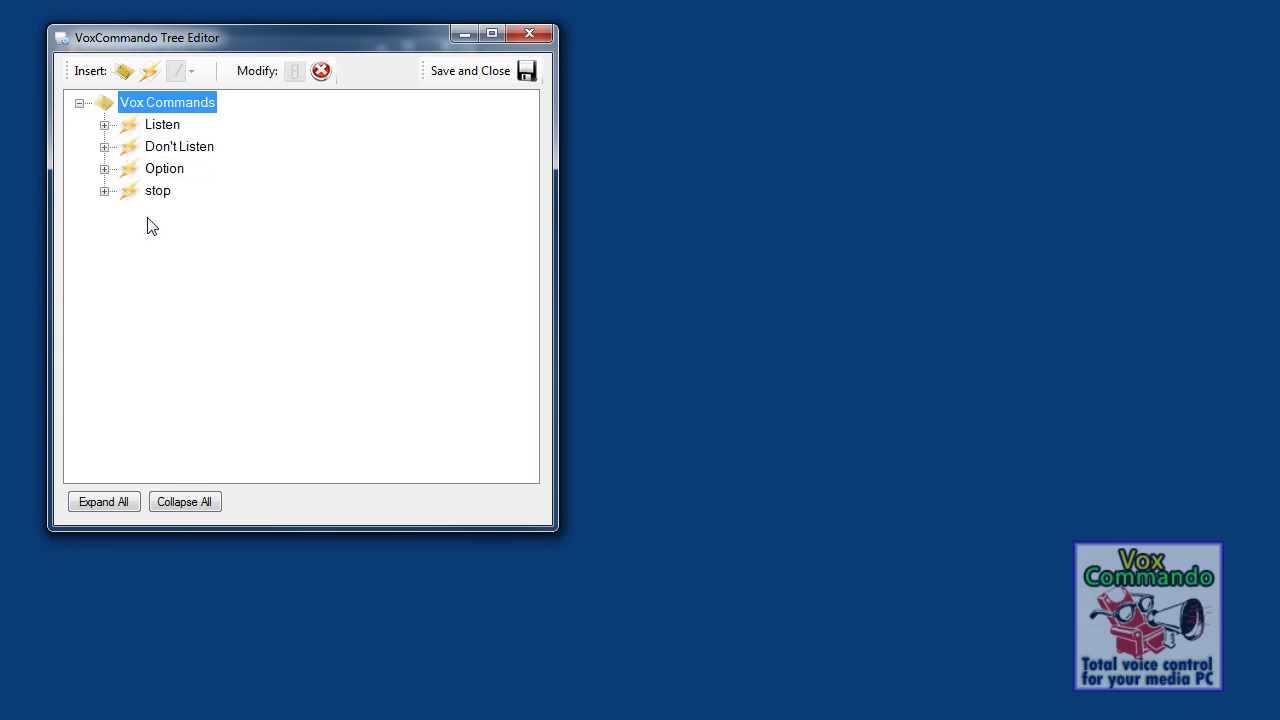
left_click(104, 169)
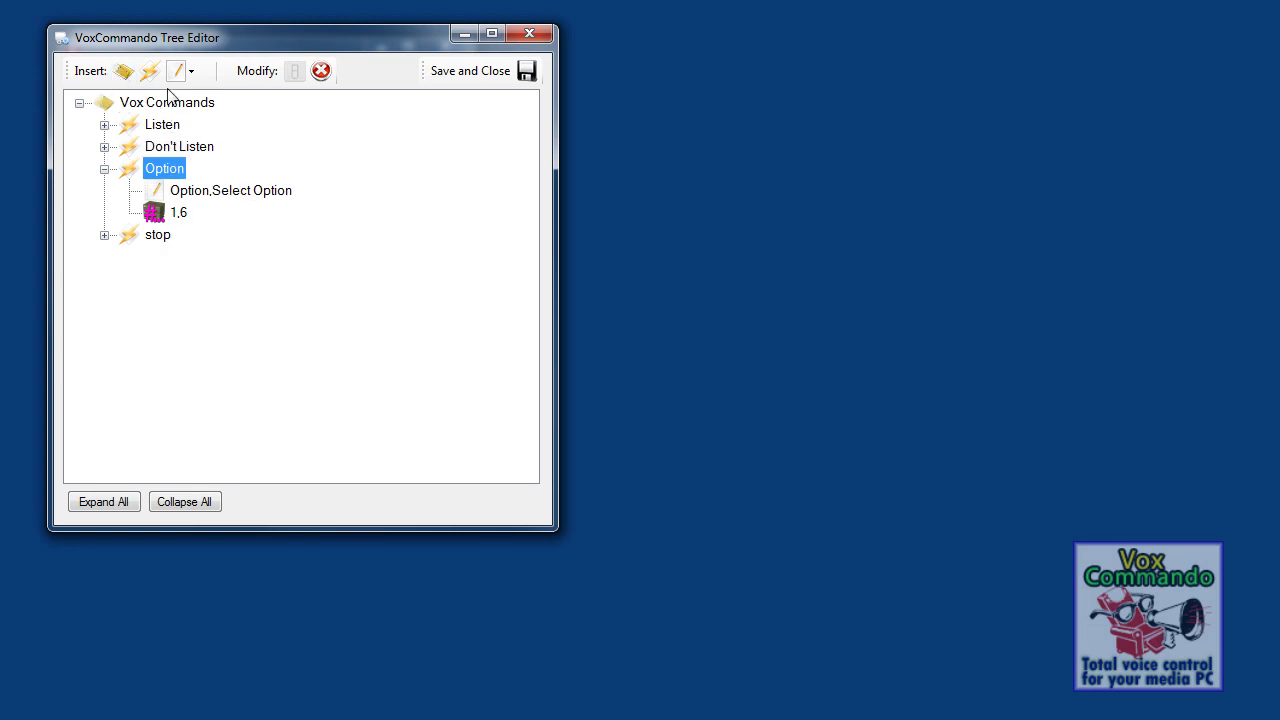
left_click(104, 125)
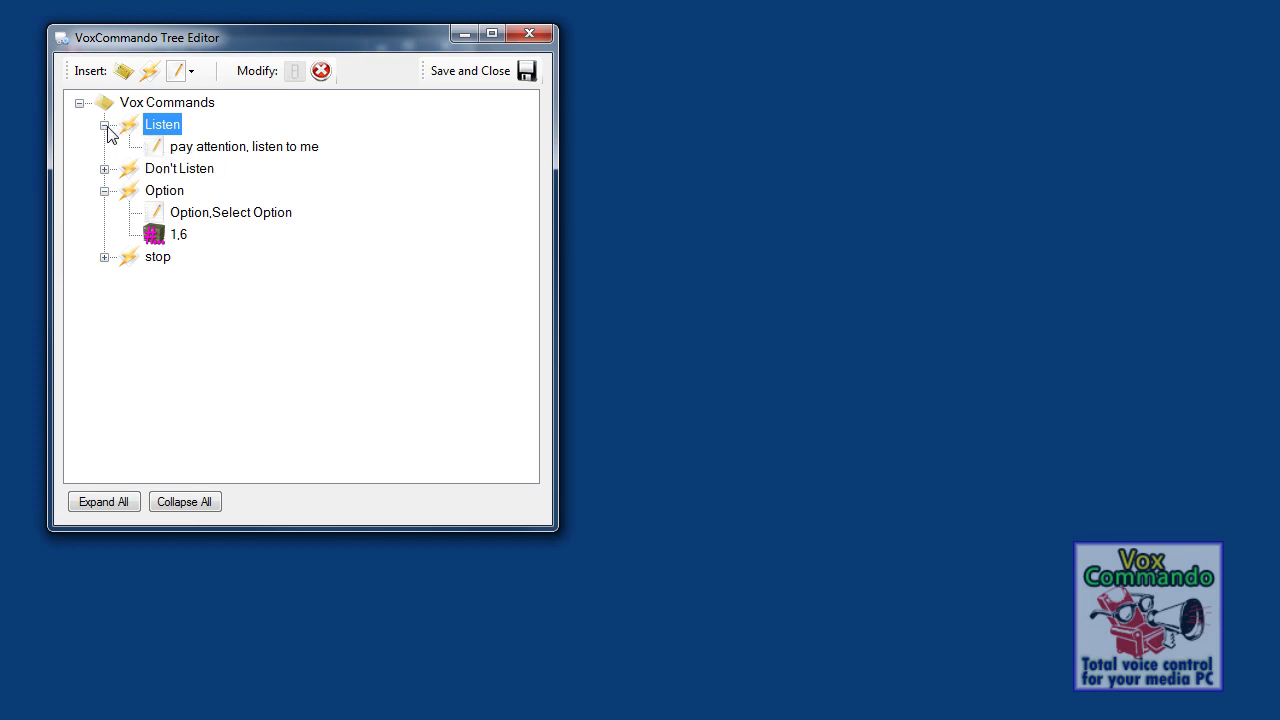
left_click(104, 125)
left_click(104, 169)
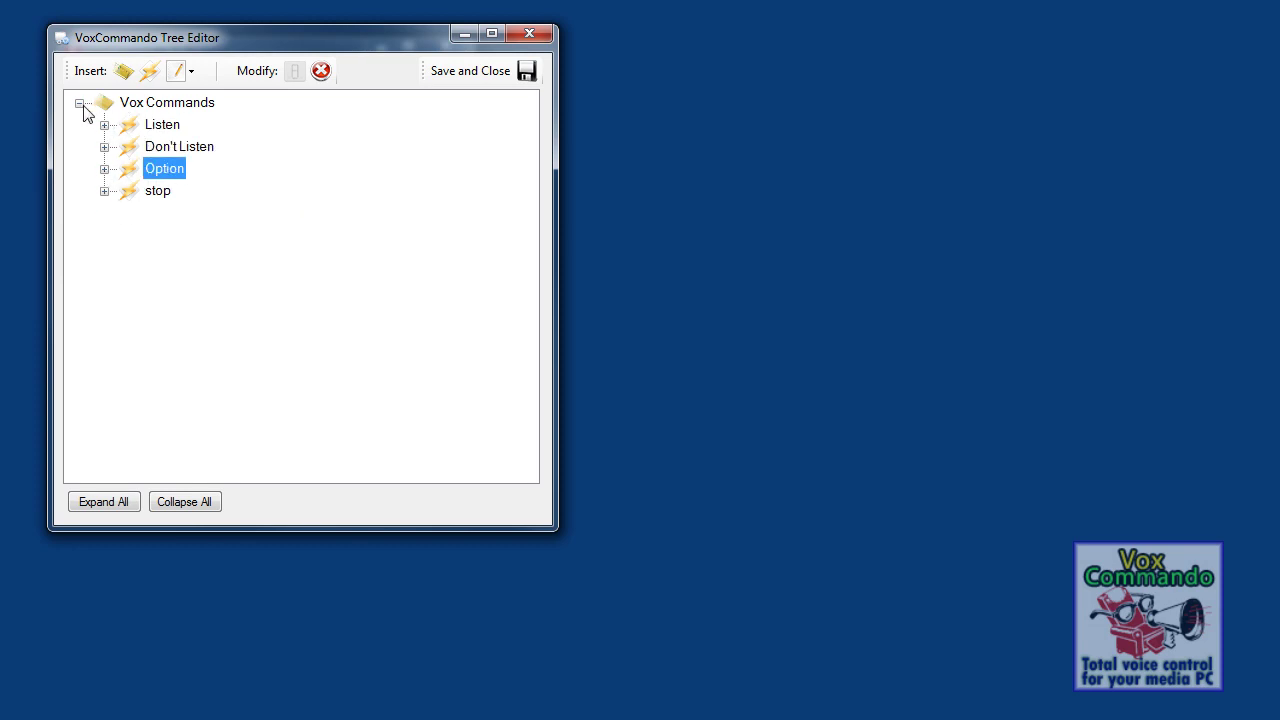
left_click(79, 103)
Add a command group named "Test Group 01" and insert a new command in it.
left_click(122, 72)
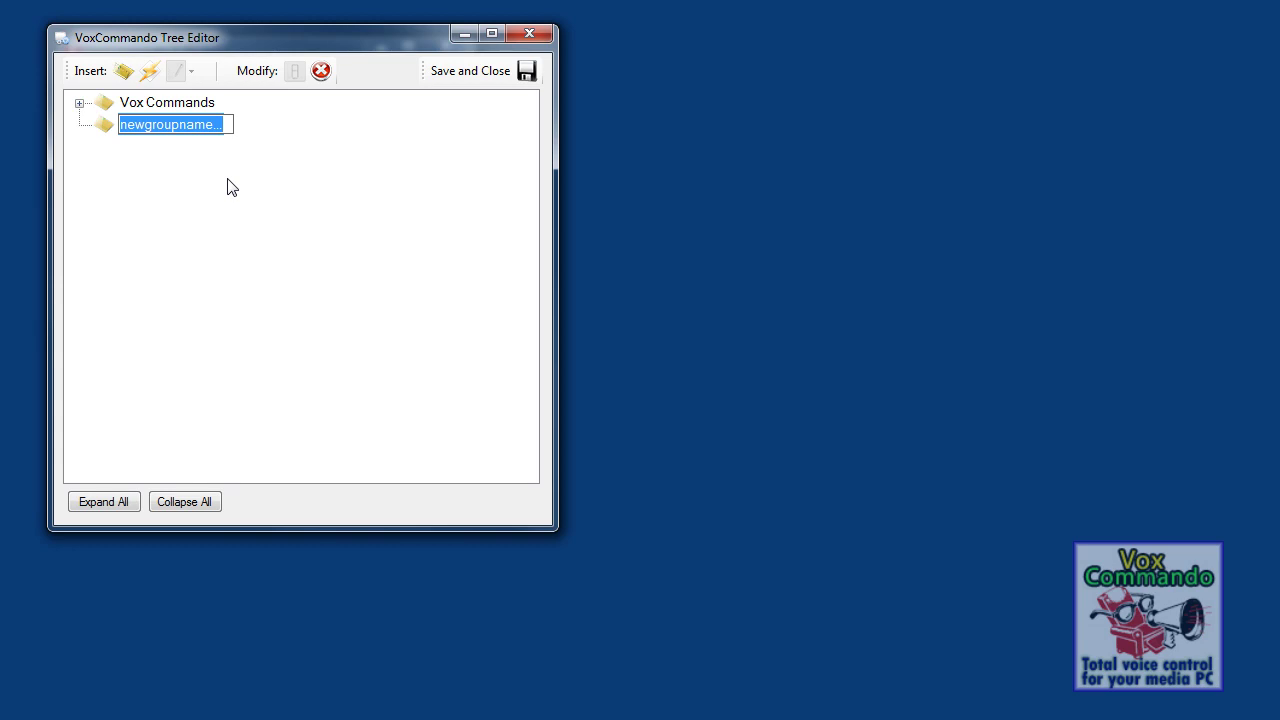
type("Test G")
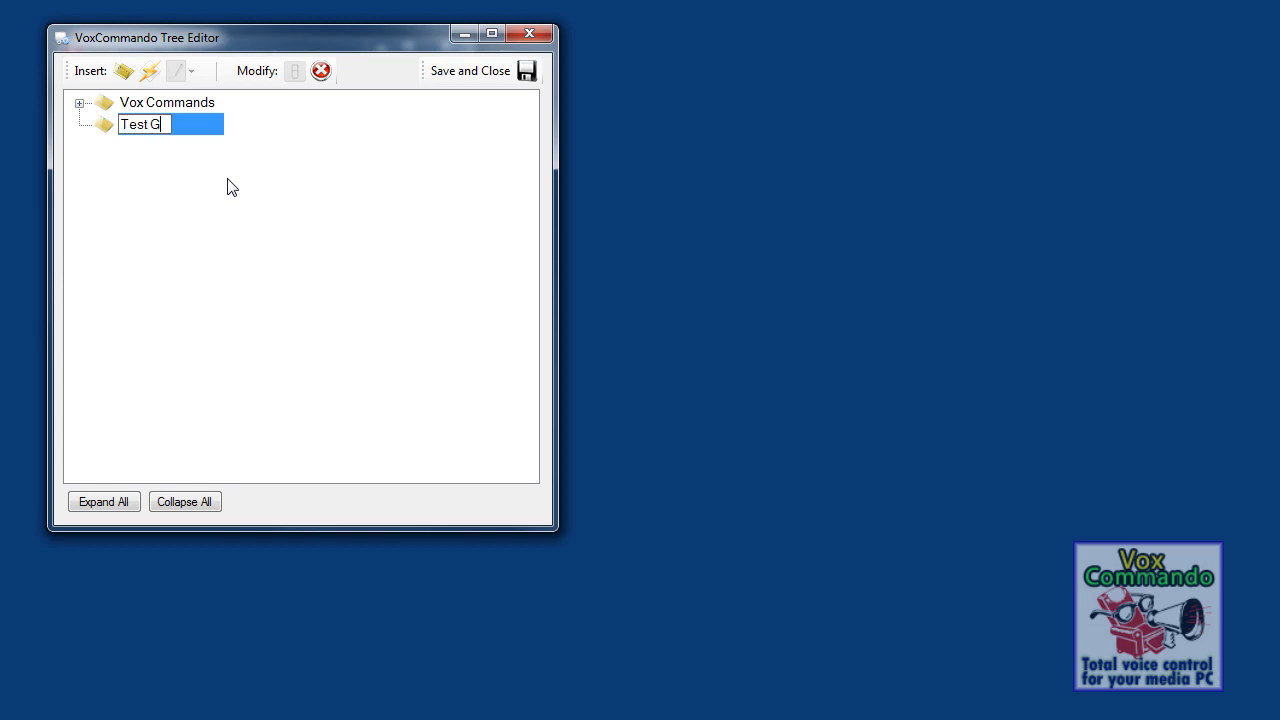
type("roup 01")
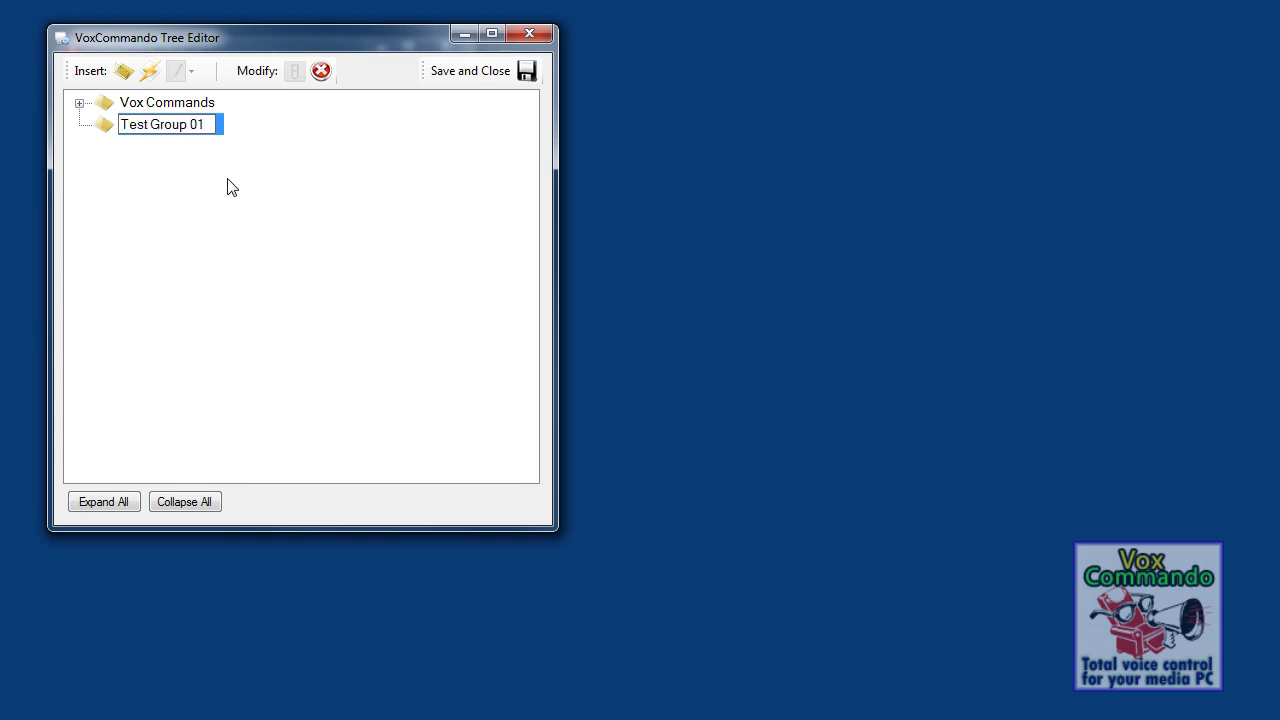
left_click(149, 73)
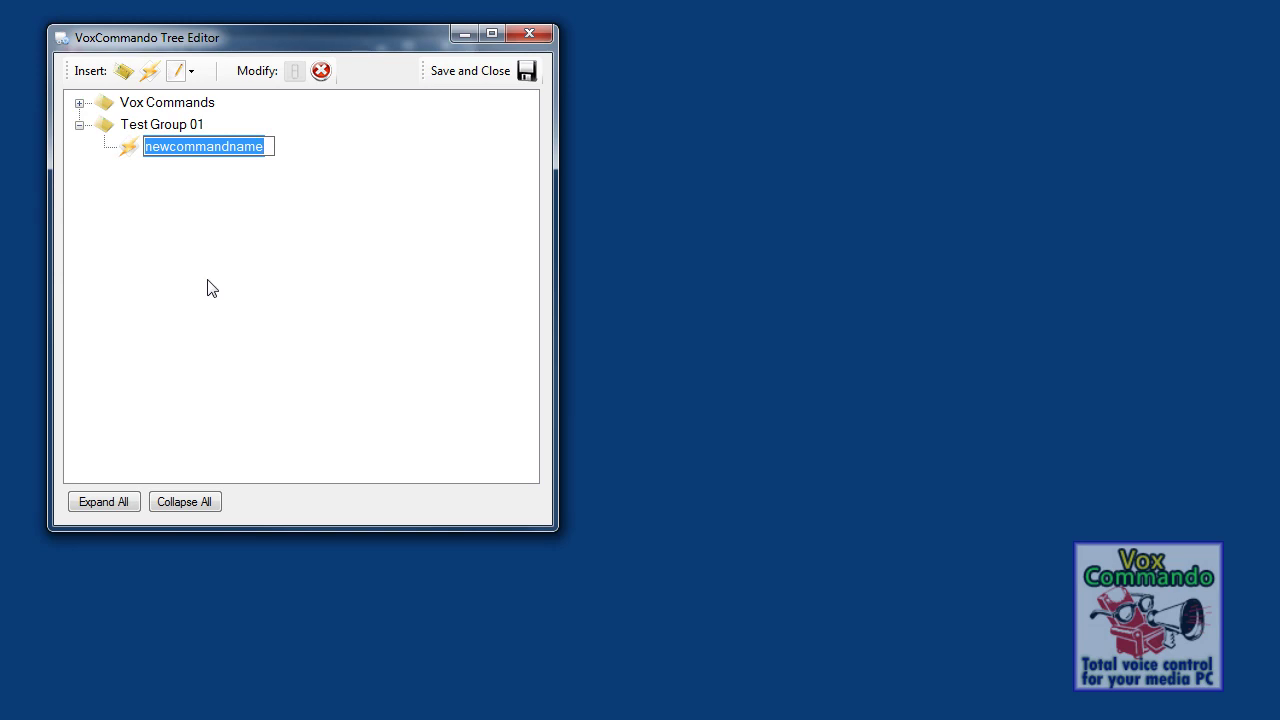
left_click(150, 72)
left_click(150, 72)
left_click(150, 72)
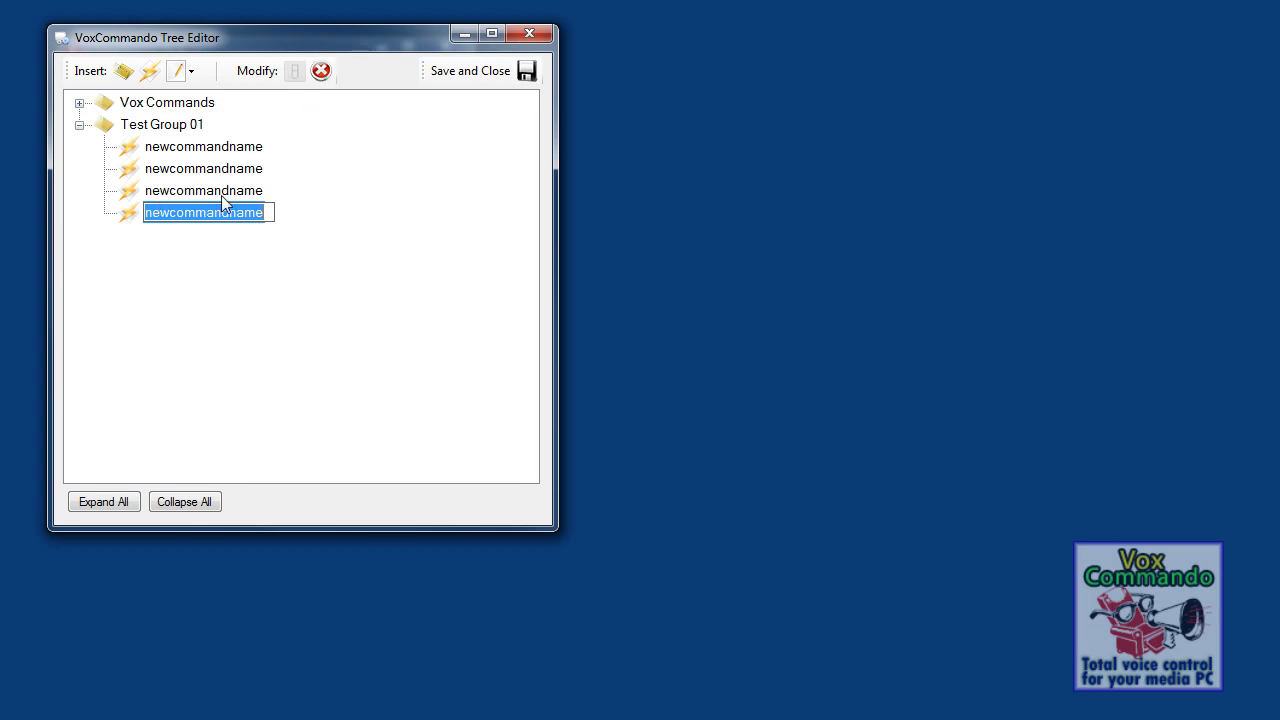
left_click(320, 71)
left_click(320, 71)
left_click(320, 71)
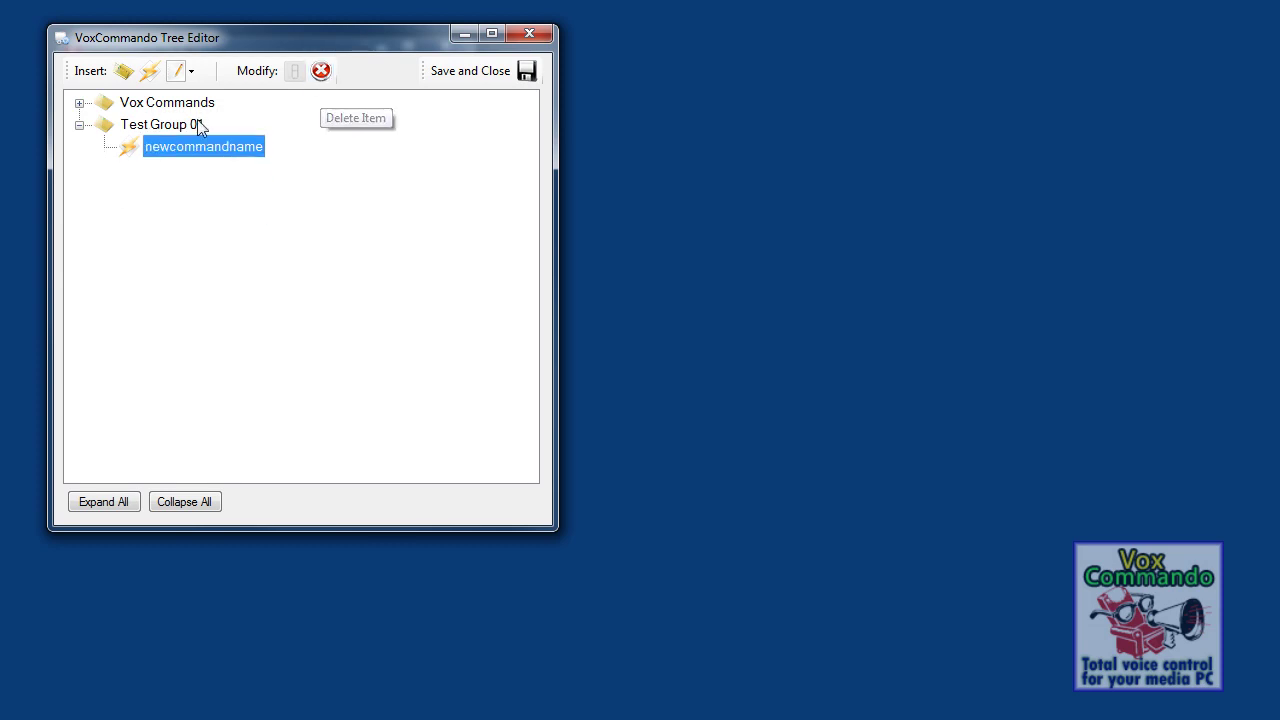
Rename the new command in Test Group 01 as "test OSD / TTS".
left_click(193, 146)
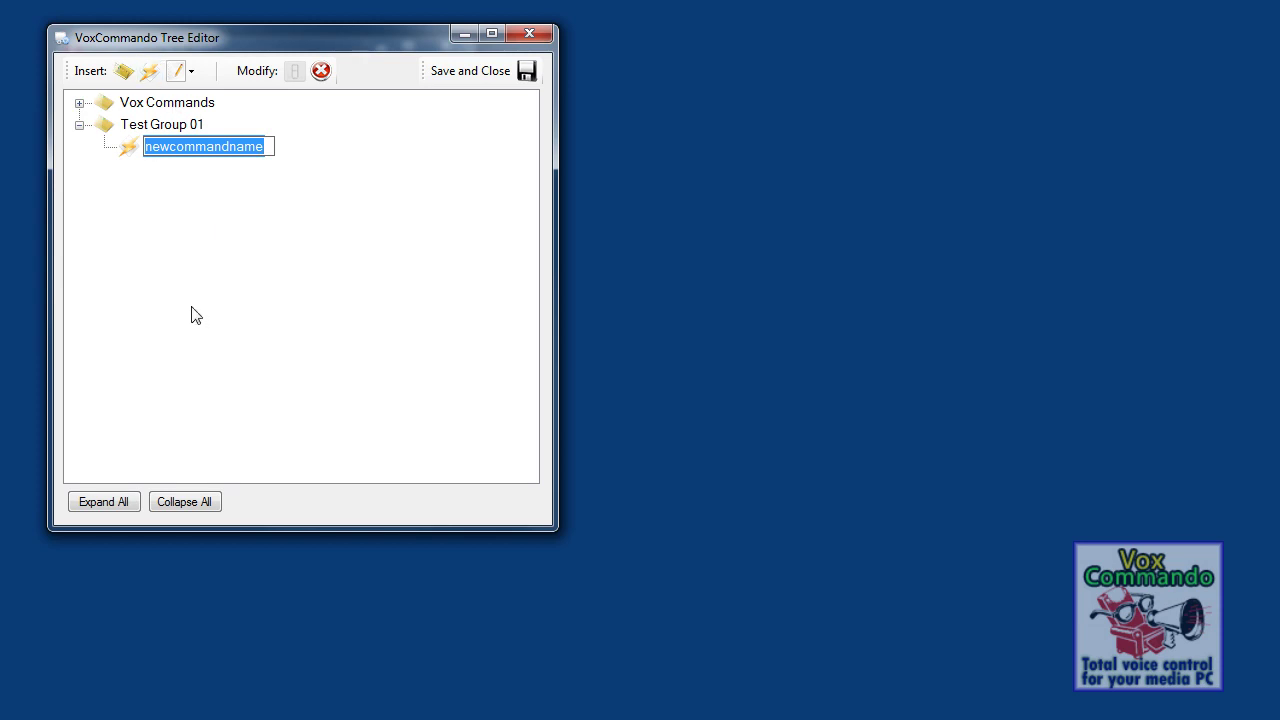
type("test")
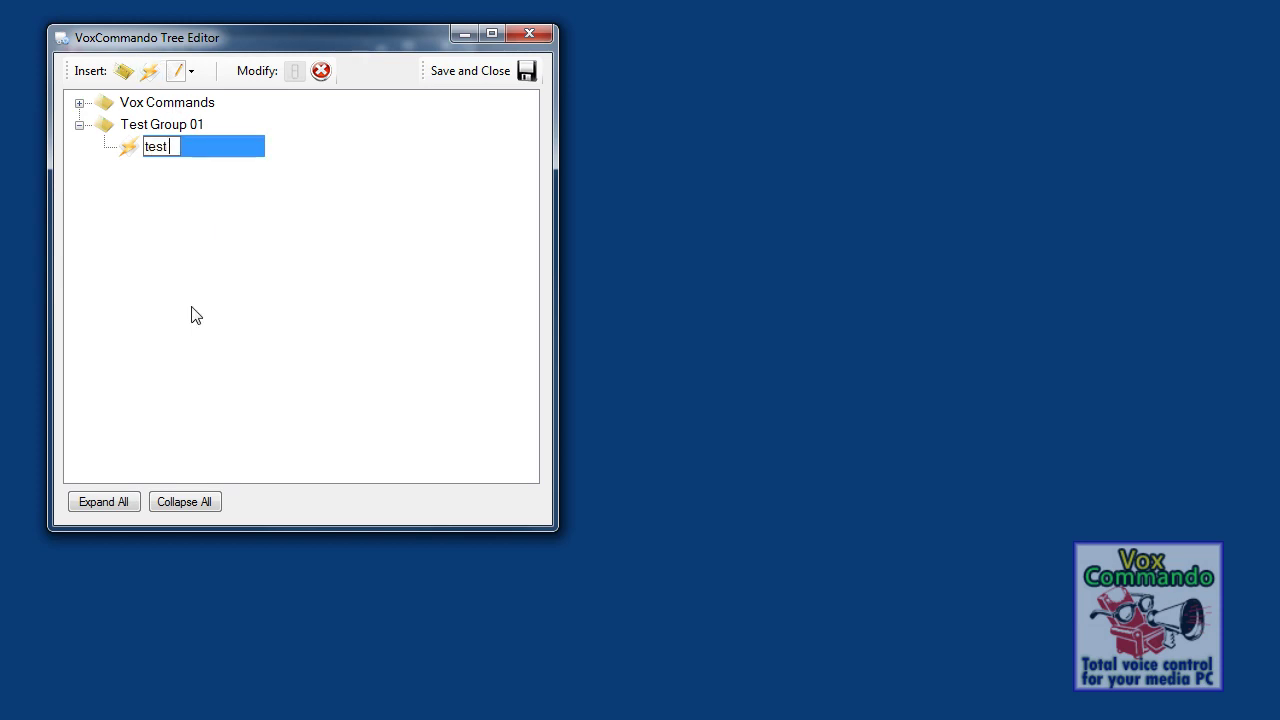
type(" OSD / TTS")
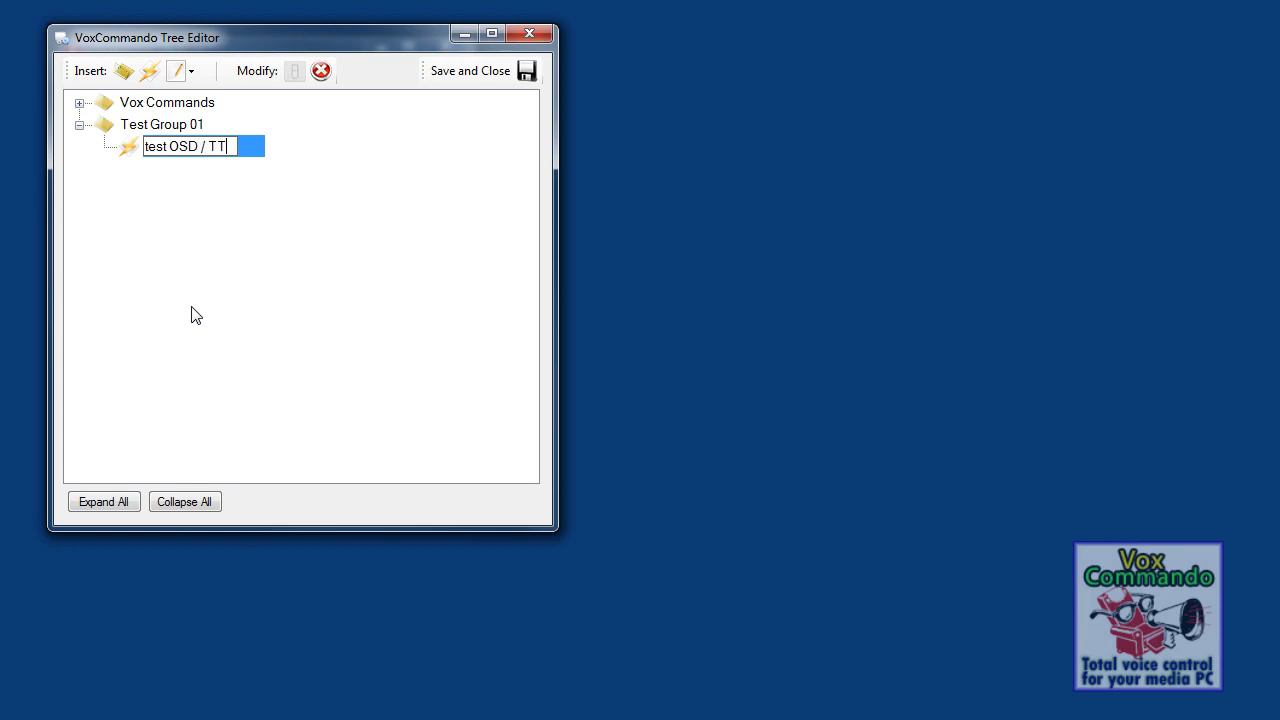
key("Return")
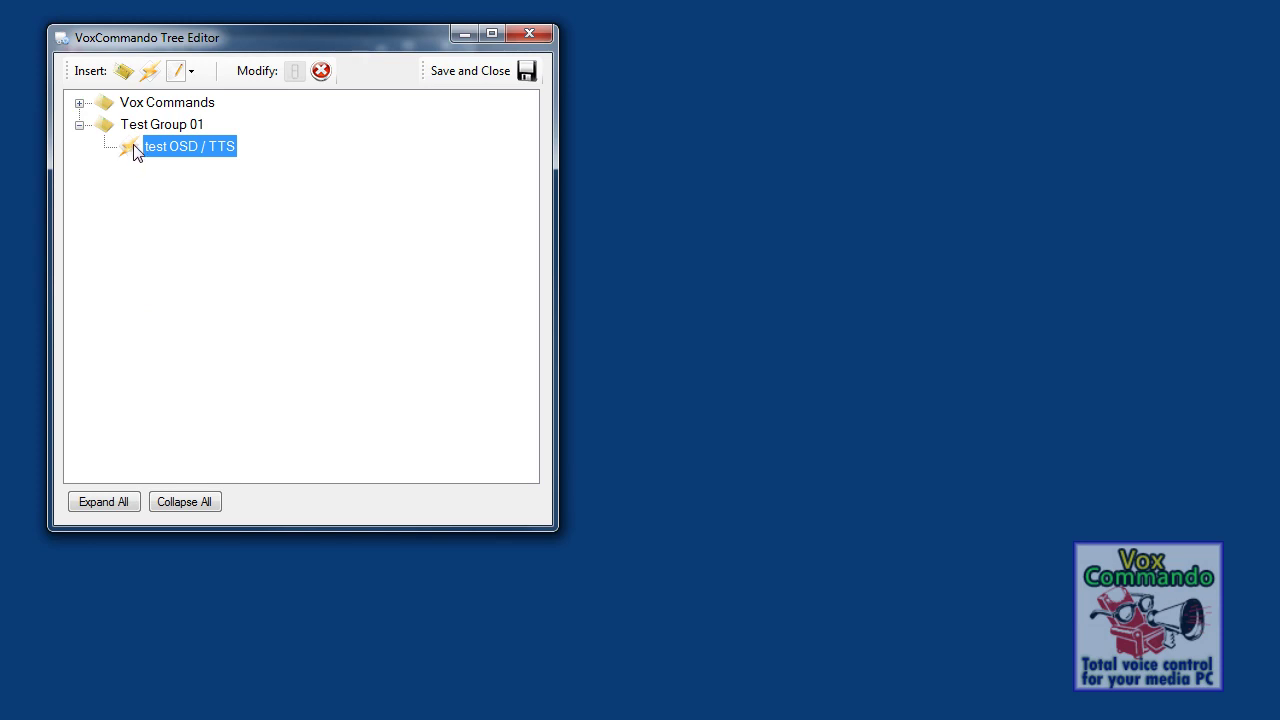
Add a phrase to the test OSD / TTS command and set it to "do test".
left_click(191, 72)
left_click(228, 102)
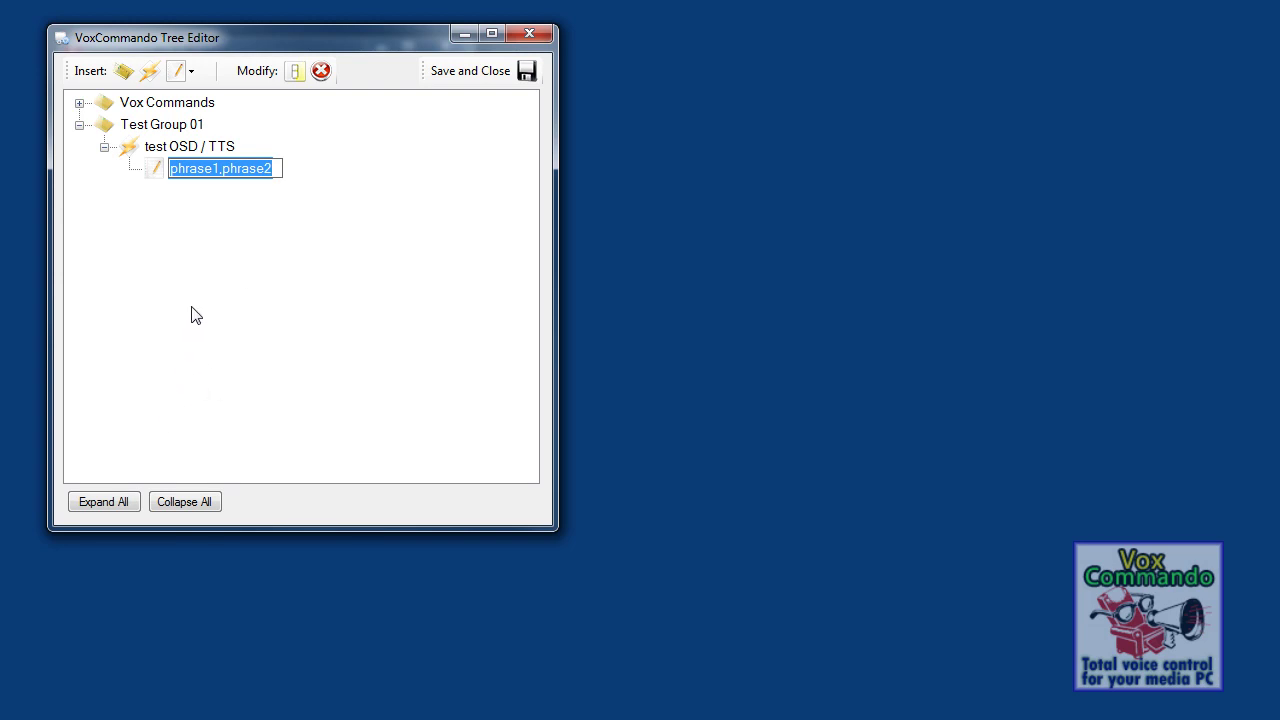
left_click(128, 150)
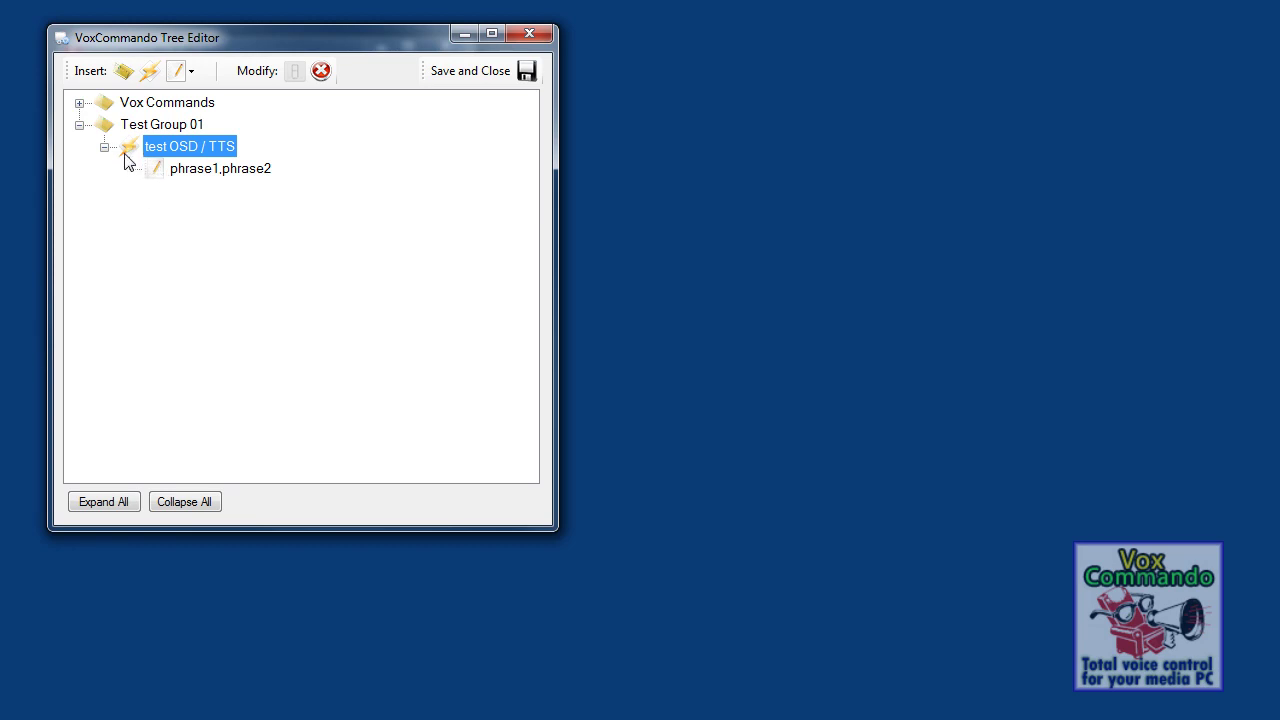
left_click(192, 170)
left_click(195, 170)
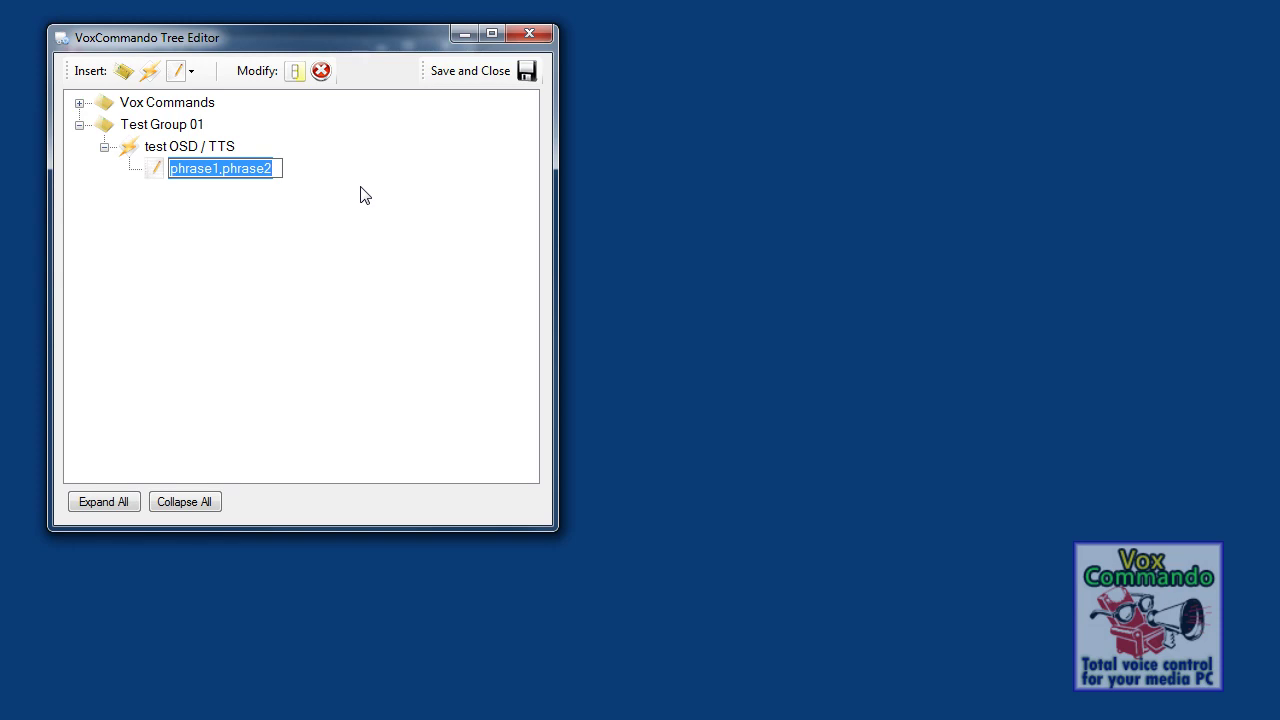
type("do test")
key("Return")
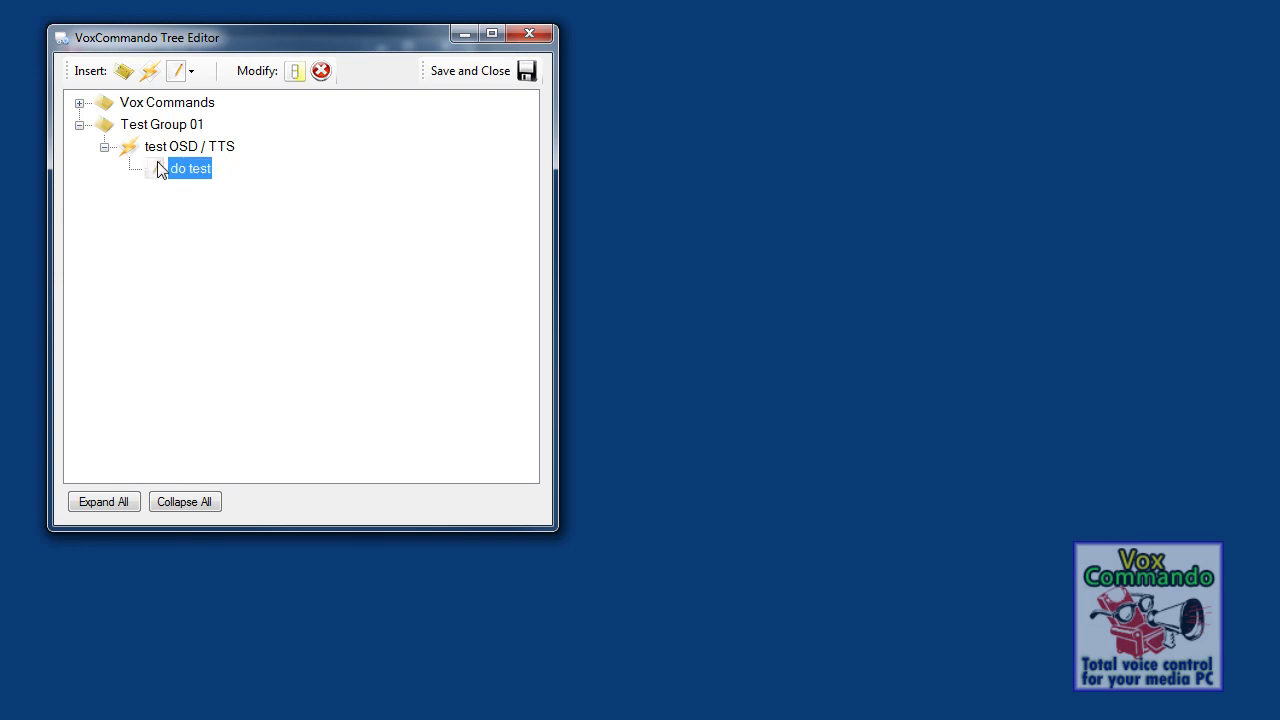
Open the test OSD / TTS command in the command builder and add an OSD action with the command string "Doing Test".
double_click(130, 148)
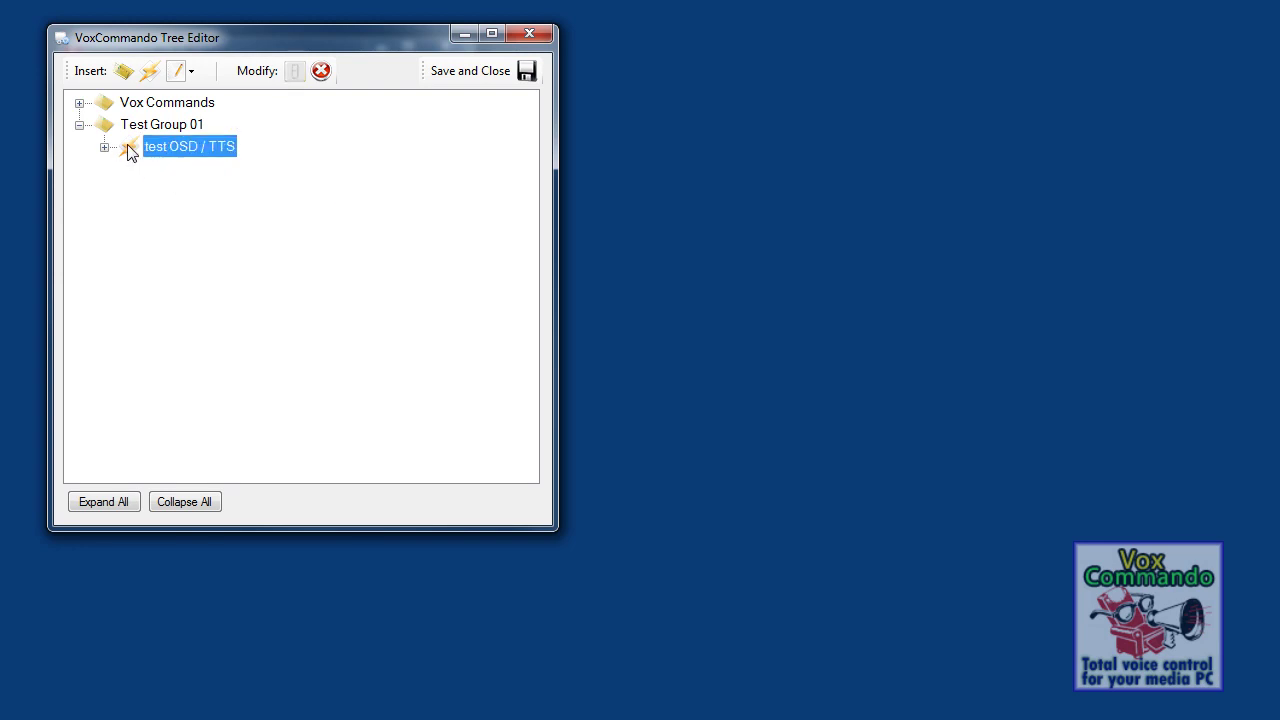
left_click_drag(359, 0, 218, 21)
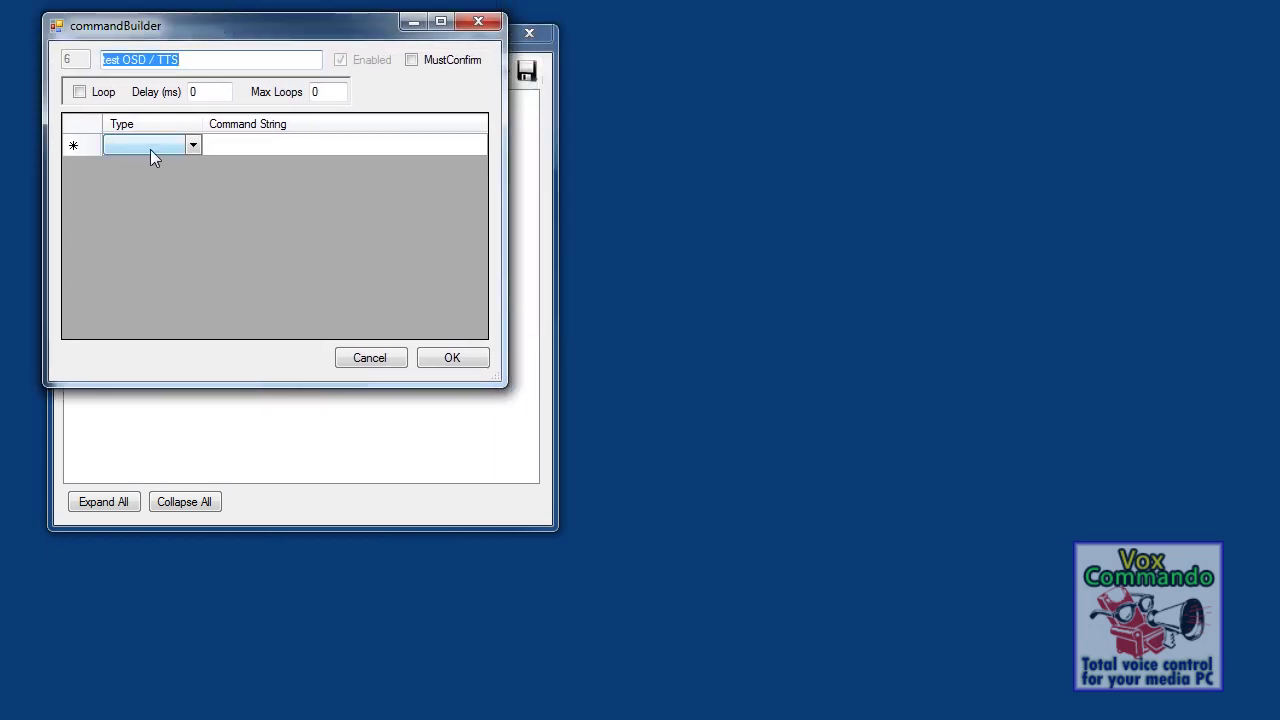
left_click(271, 145)
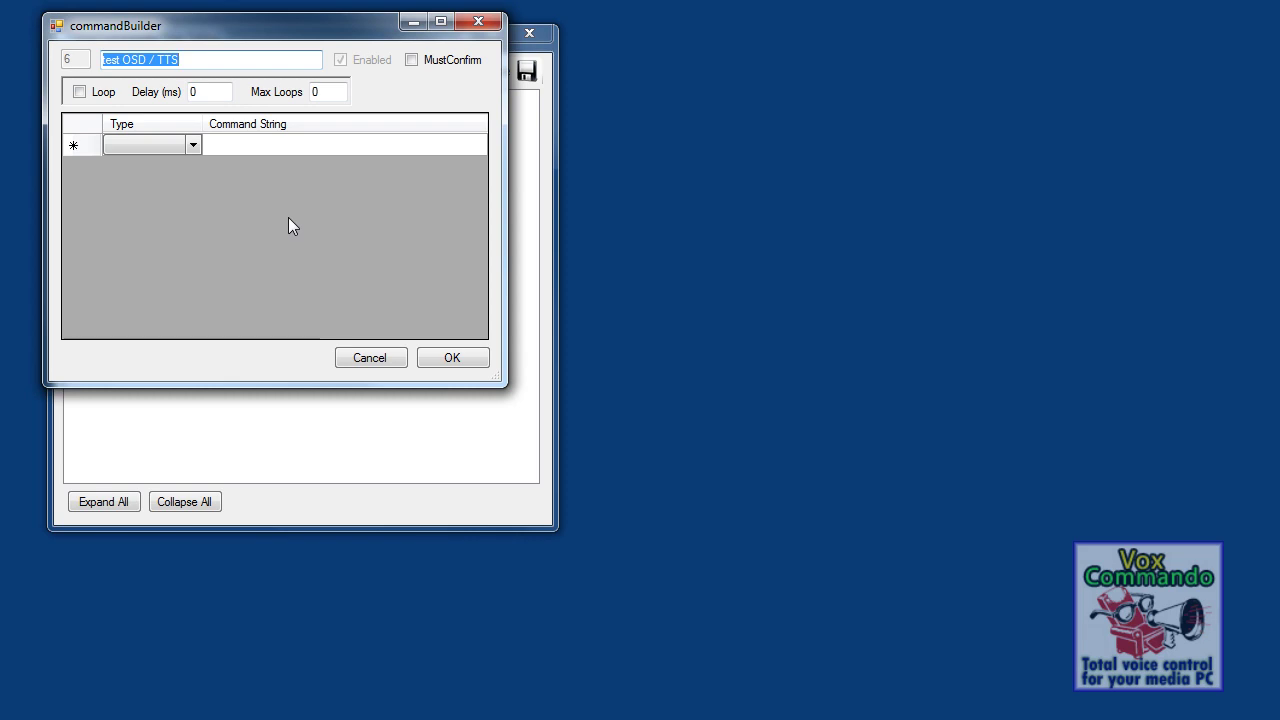
left_click(193, 146)
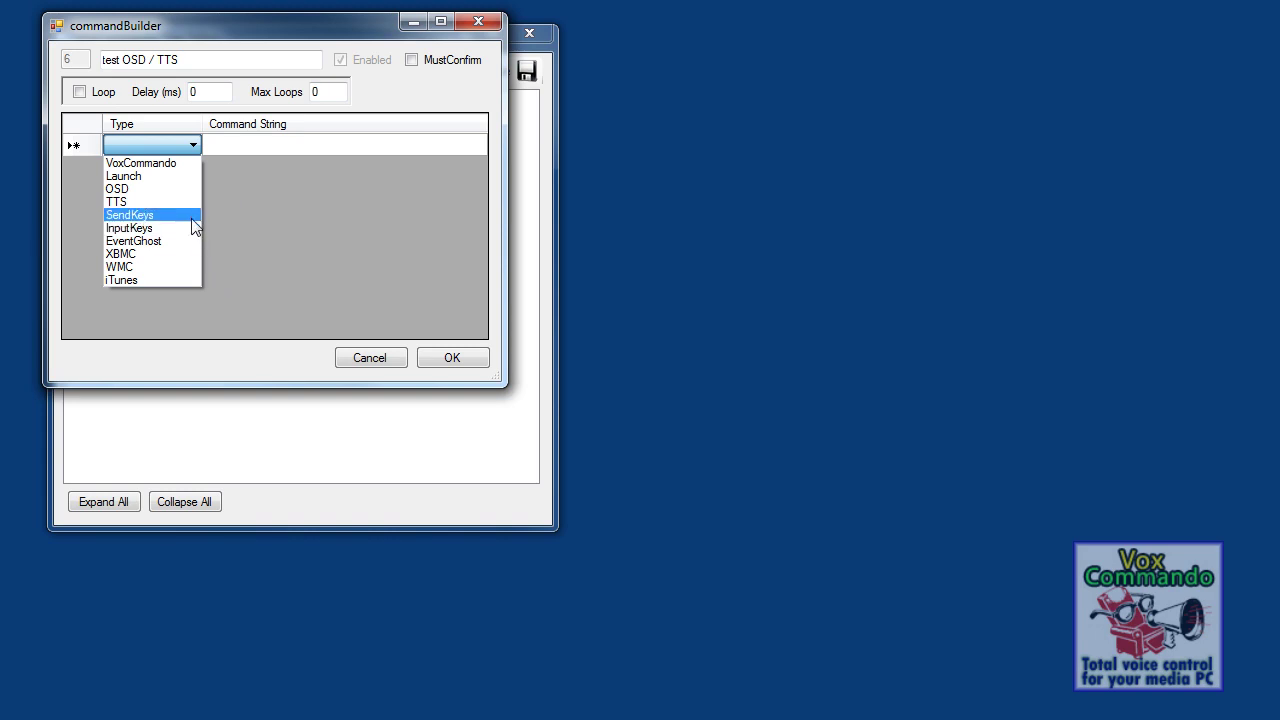
left_click(133, 203)
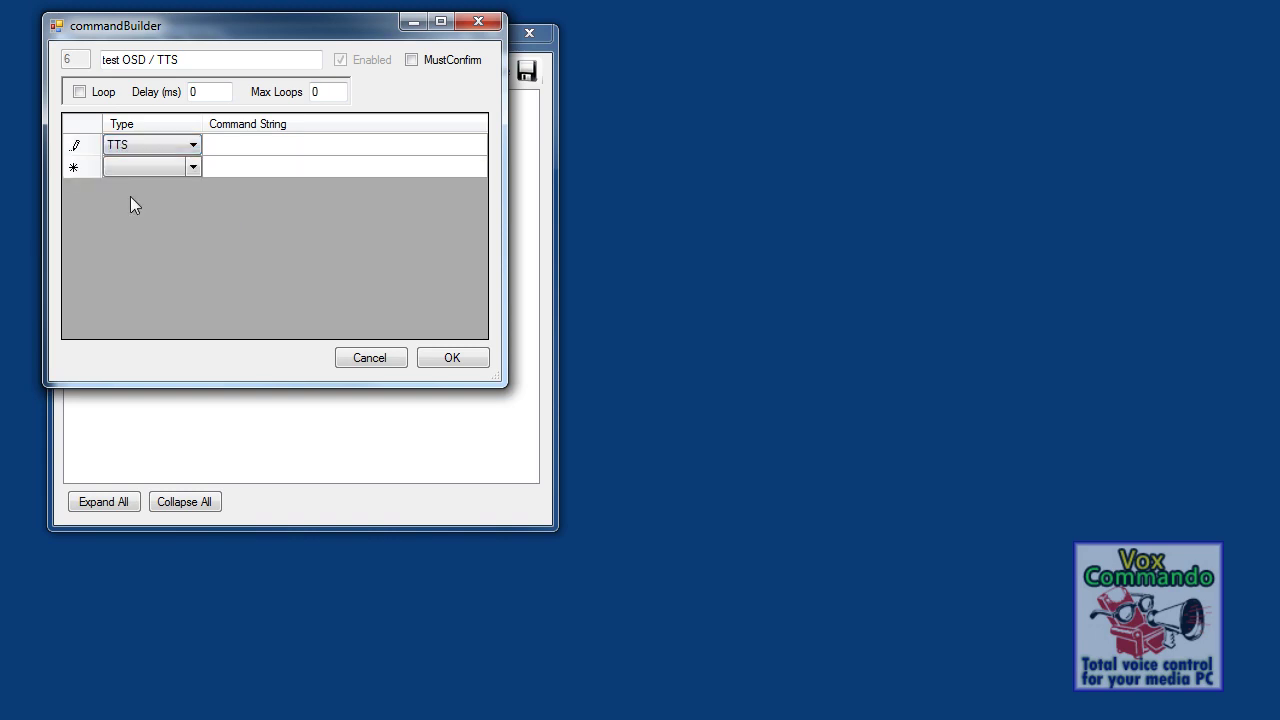
left_click(194, 147)
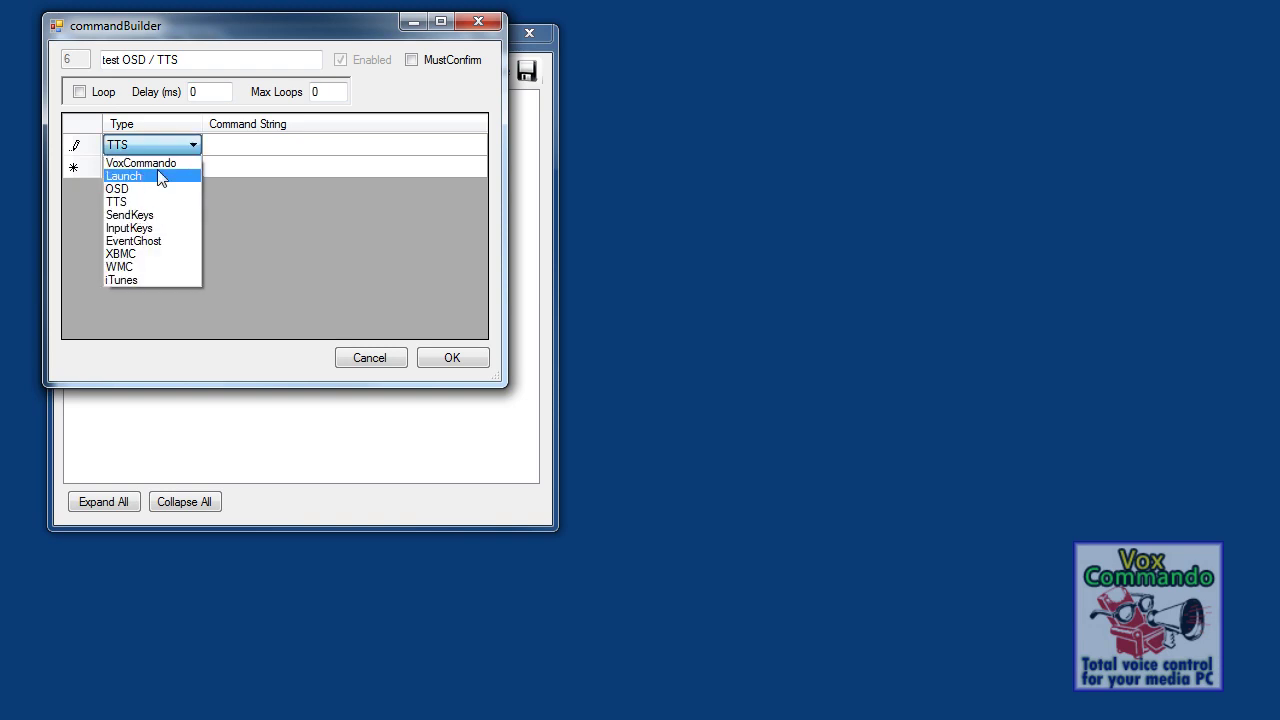
left_click(132, 189)
left_click(237, 145)
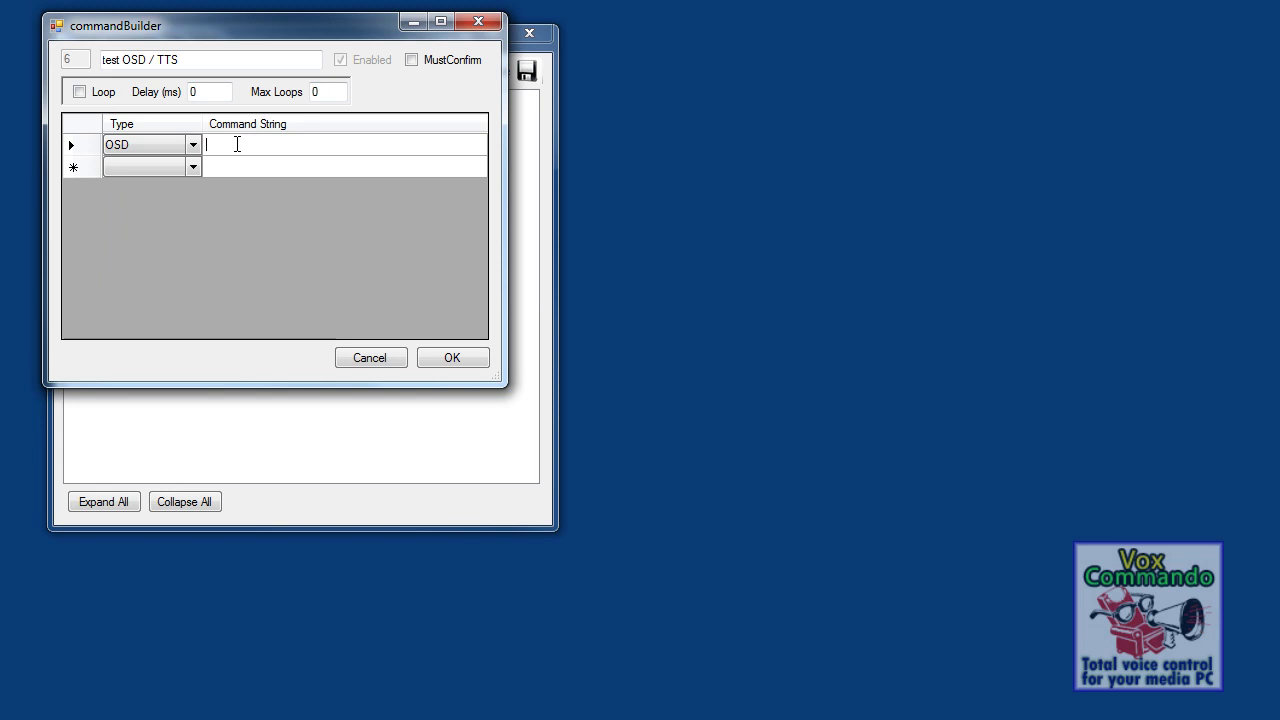
type("Doing Test")
Add a TTS action with the command string "Test Complete" and accept the command's actions.
left_click(193, 168)
left_click(194, 169)
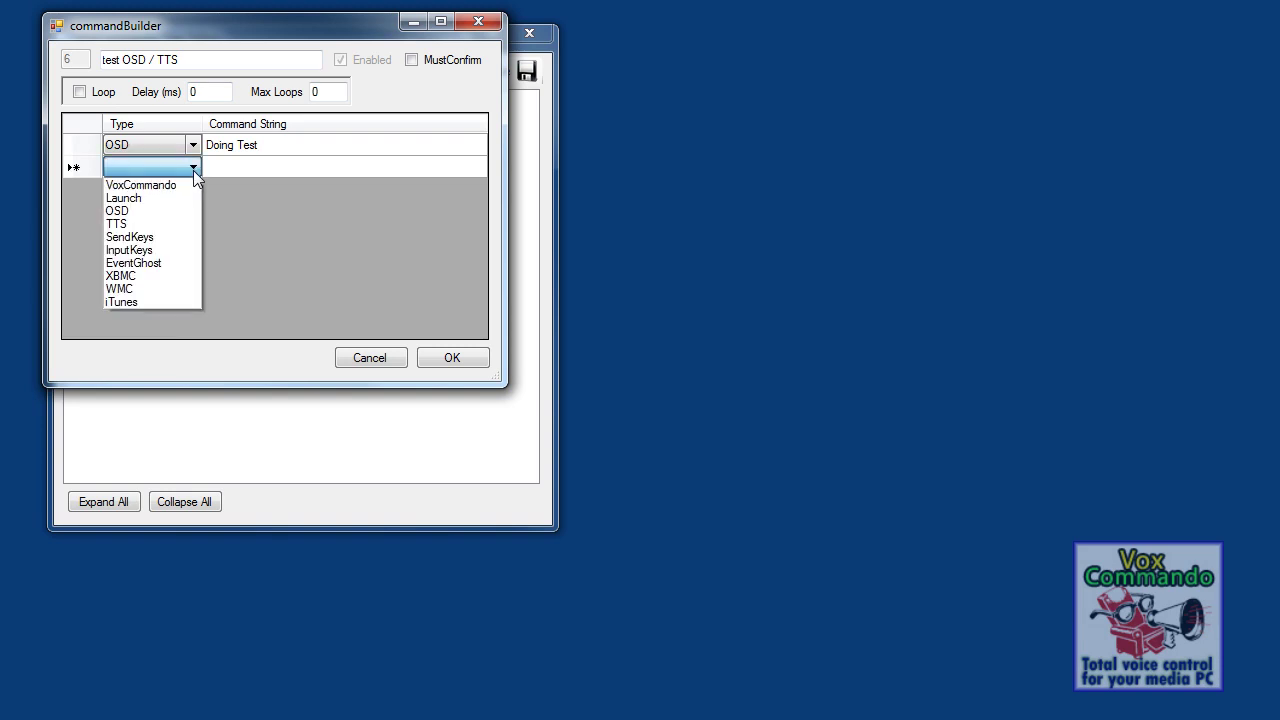
left_click(128, 225)
left_click(236, 167)
type("D")
key("BackSpace")
type("Test Complete")
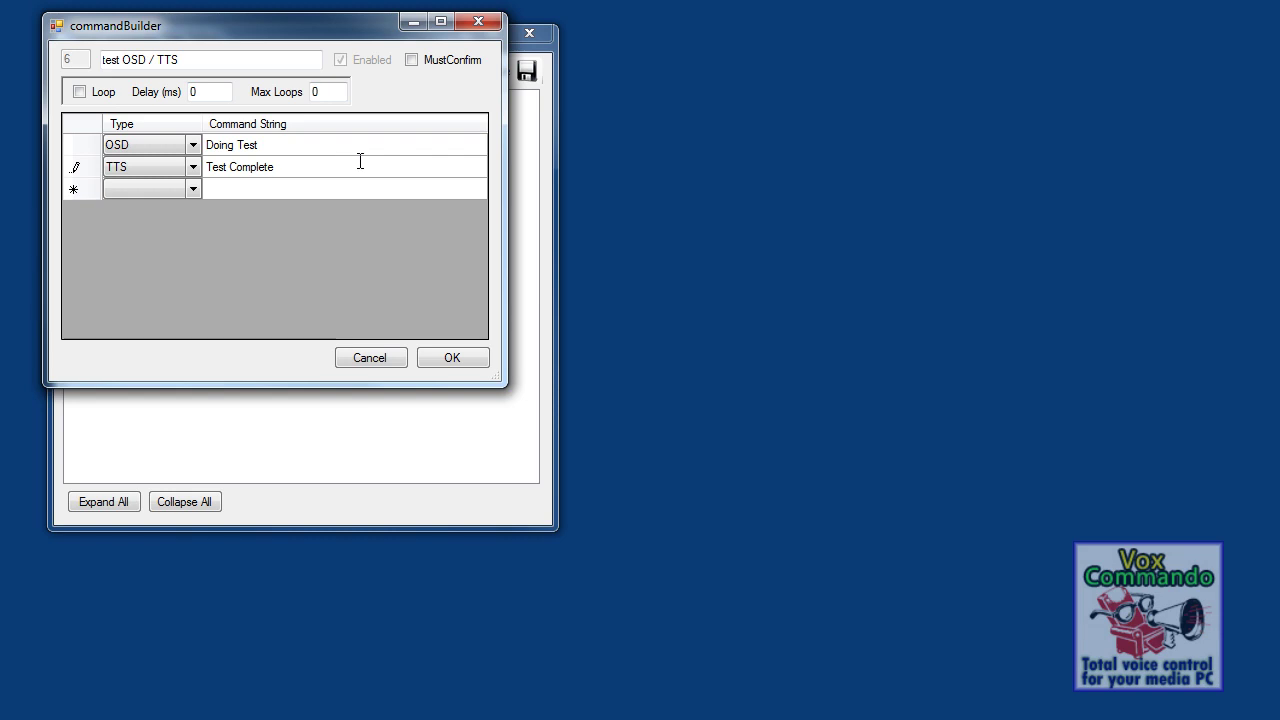
left_click(472, 365)
Save and close the command tree, and restart VoxCommando to load the new command.
left_click(104, 147)
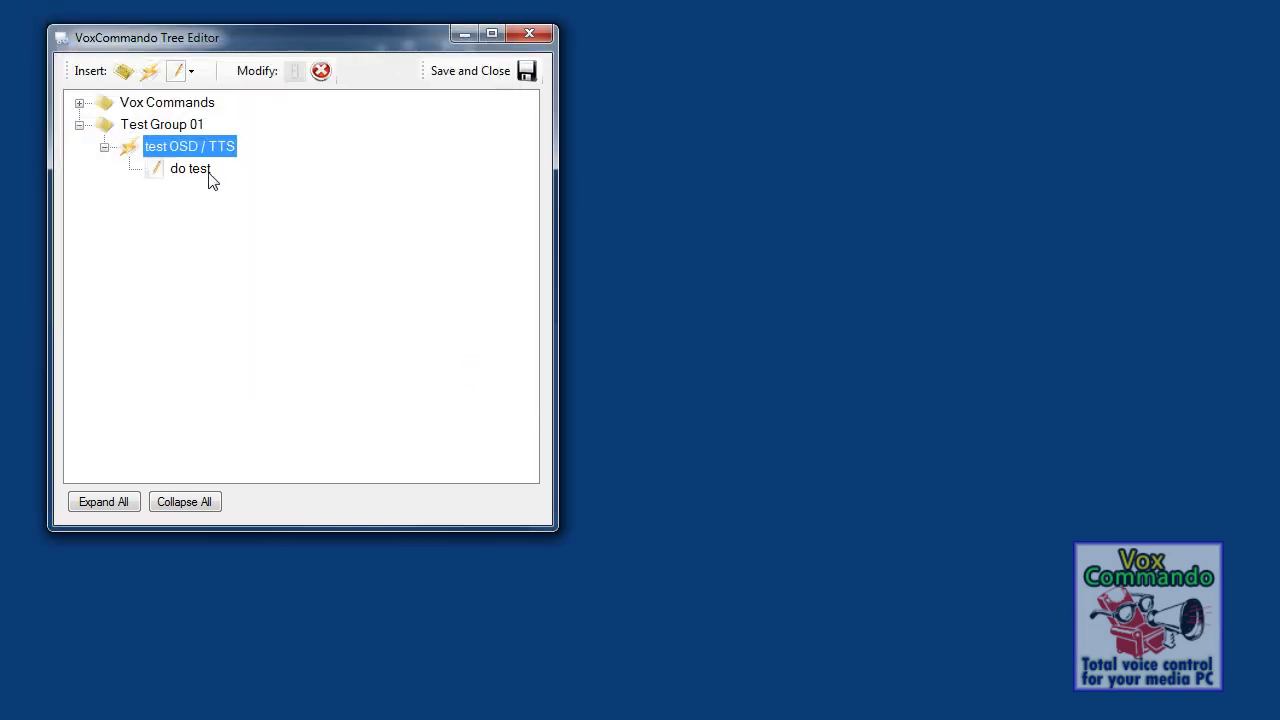
double_click(130, 152)
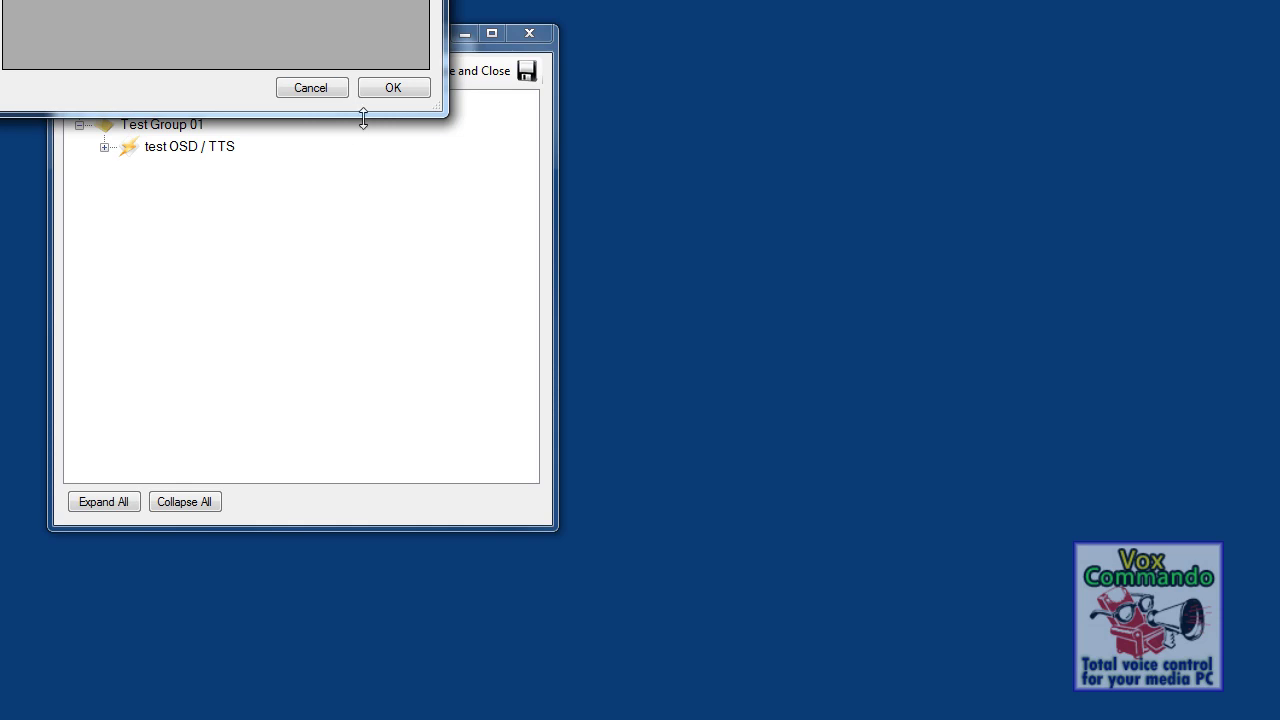
left_click(390, 88)
left_click(527, 72)
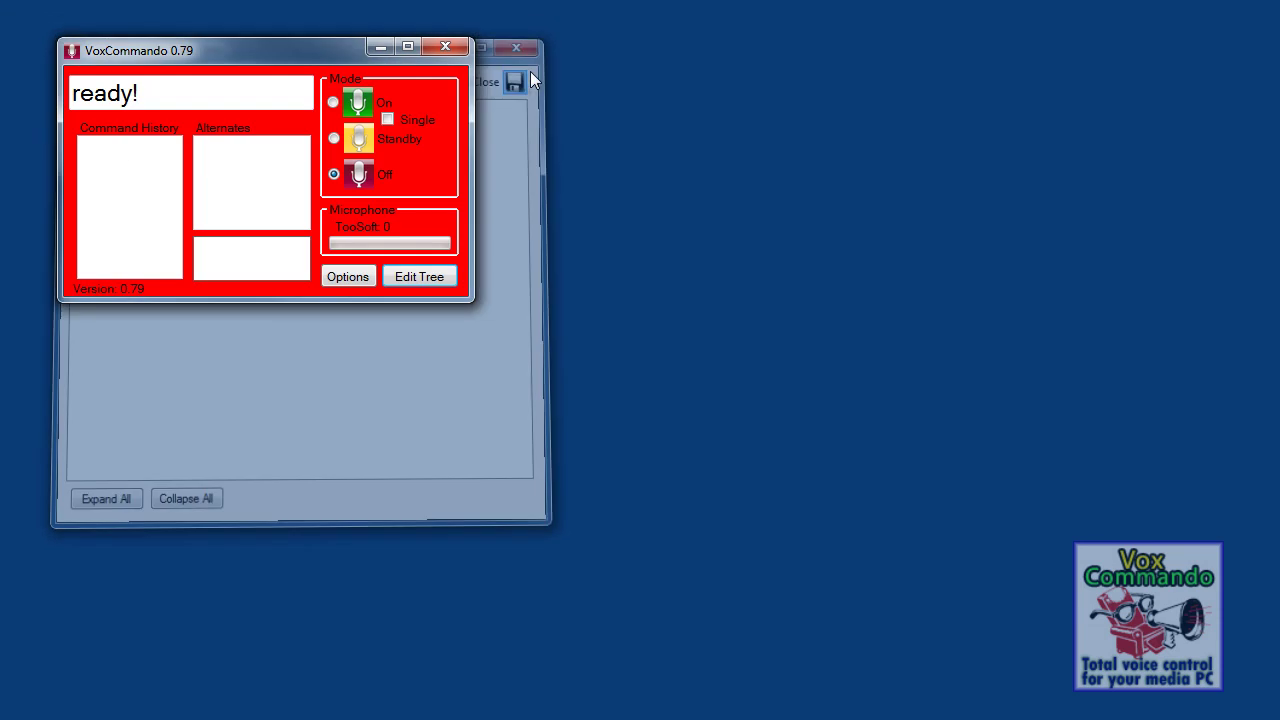
left_click(445, 47)
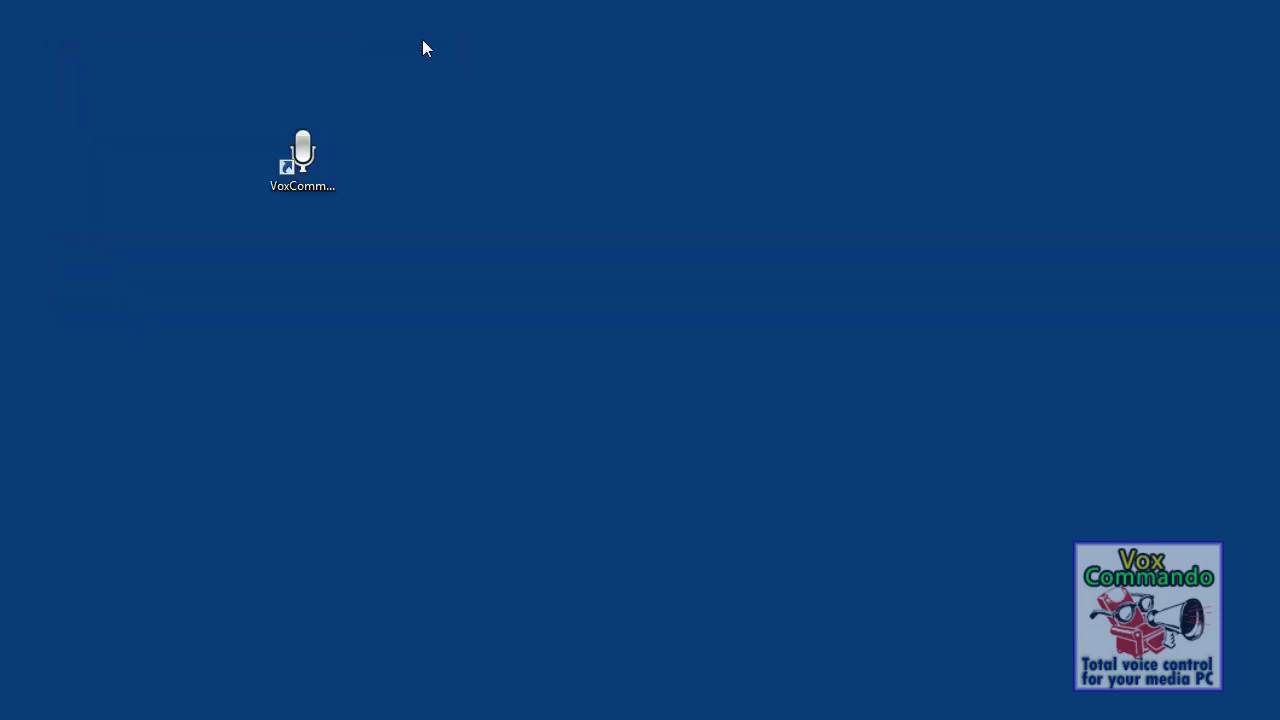
double_click(304, 146)
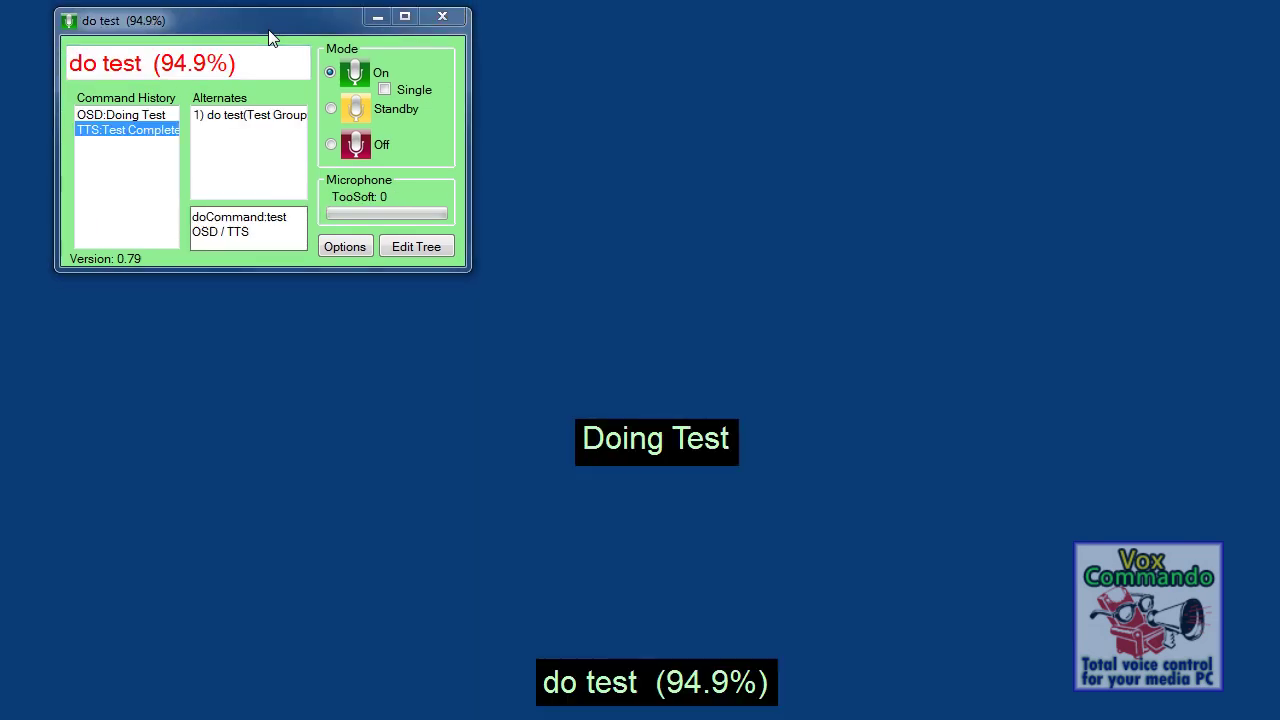
Switch voice listening off, open the command tree for editing, and expand Test Group 01 down to the test OSD / TTS command's phrase.
left_click(336, 149)
left_click(414, 246)
left_click_drag(289, 0, 296, 32)
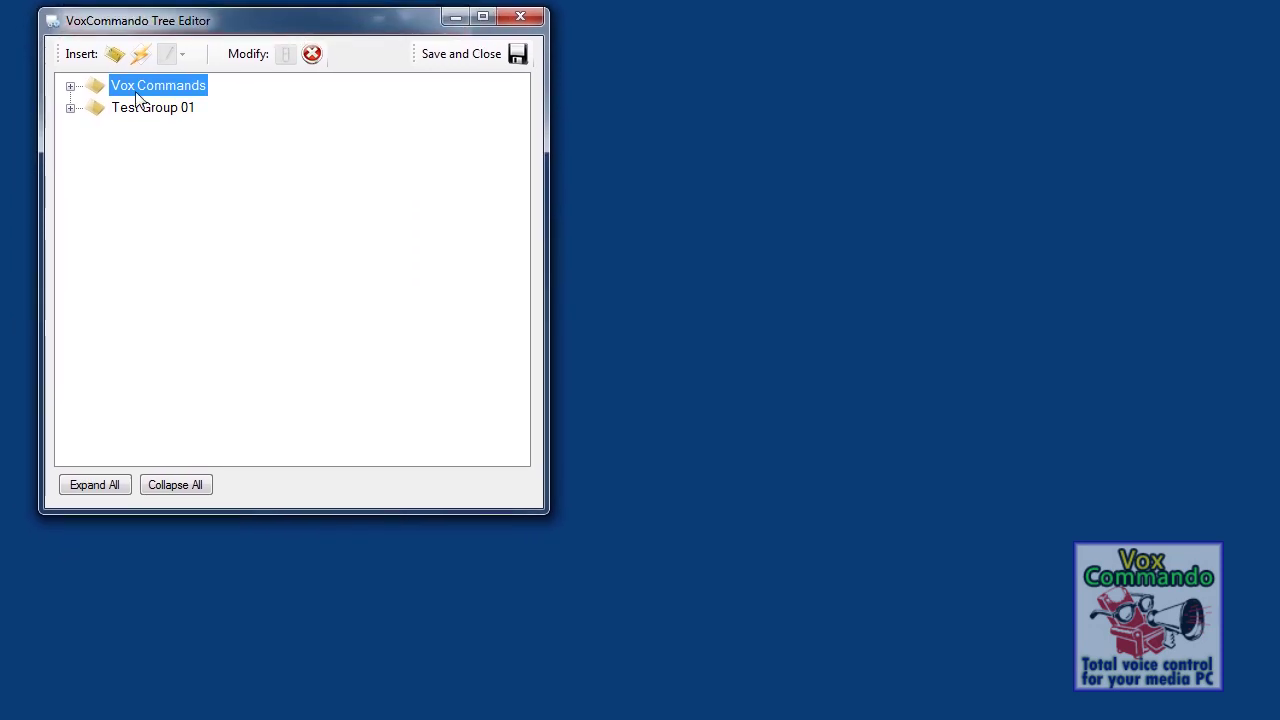
left_click(70, 108)
left_click(95, 130)
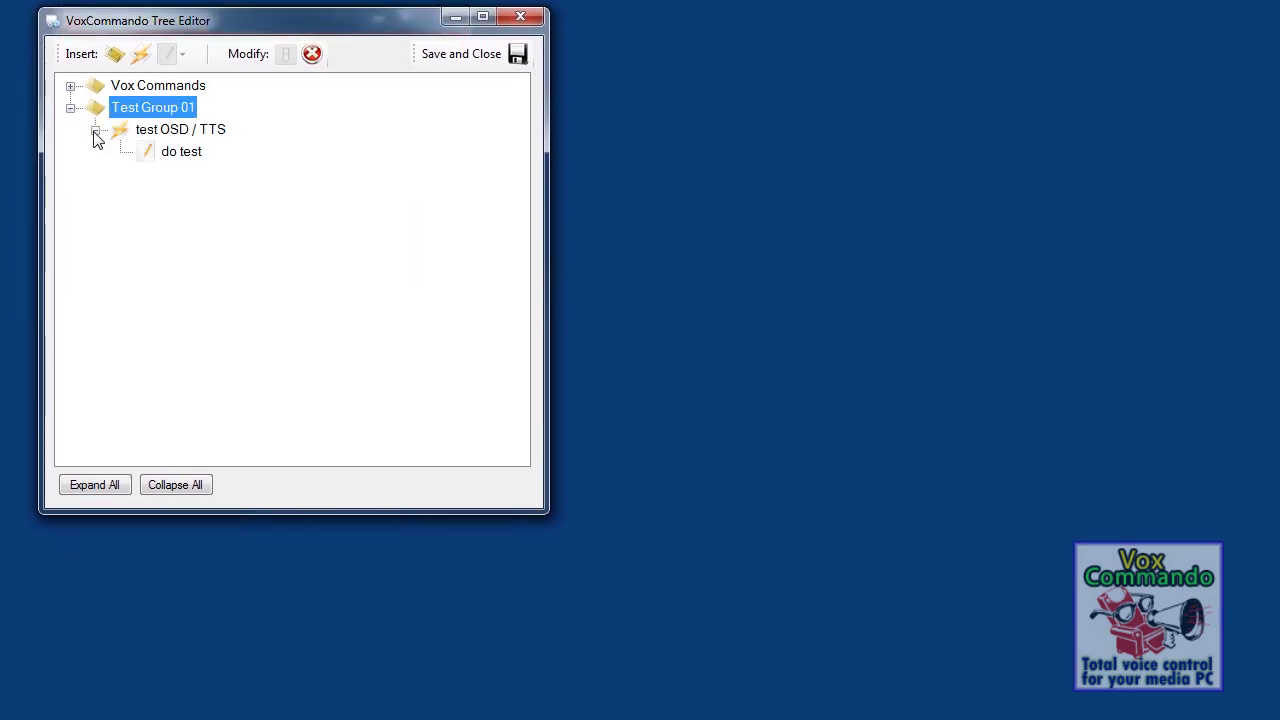
left_click(185, 132)
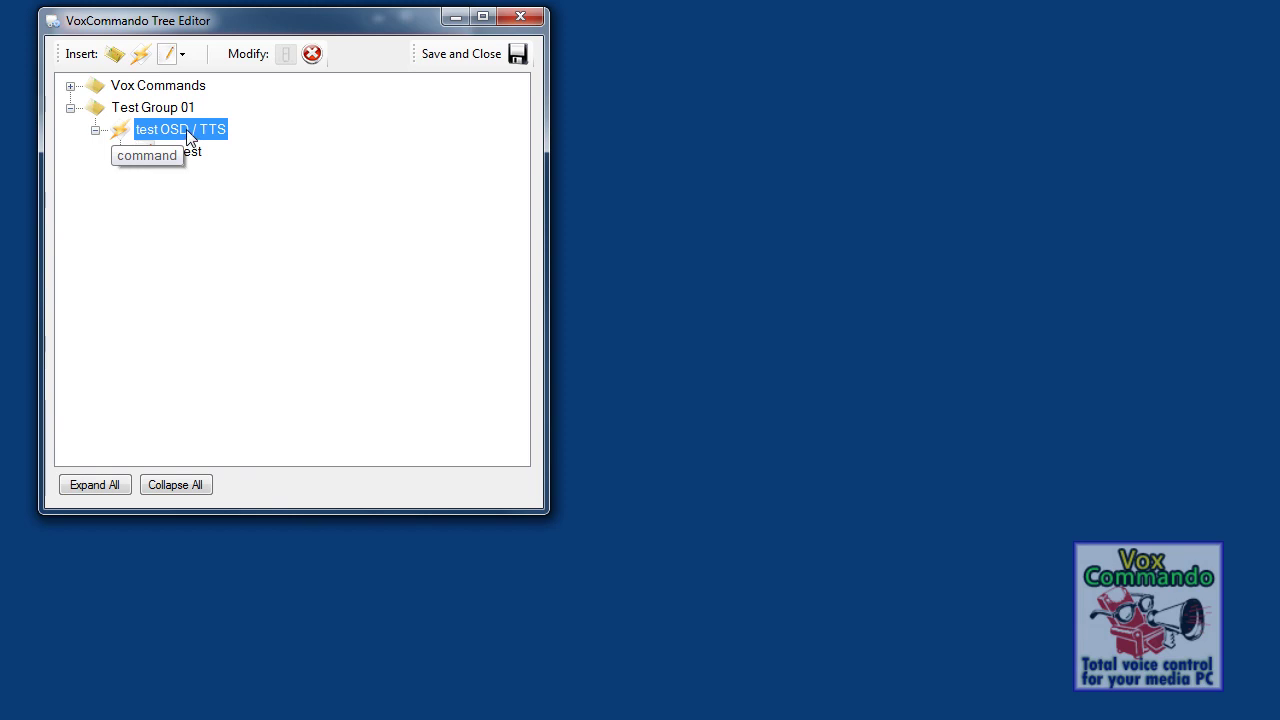
Change the "do test" phrase of the test OSD / TTS command to the alternatives "test, try".
left_click(180, 151)
left_click_drag(180, 151, 110, 163)
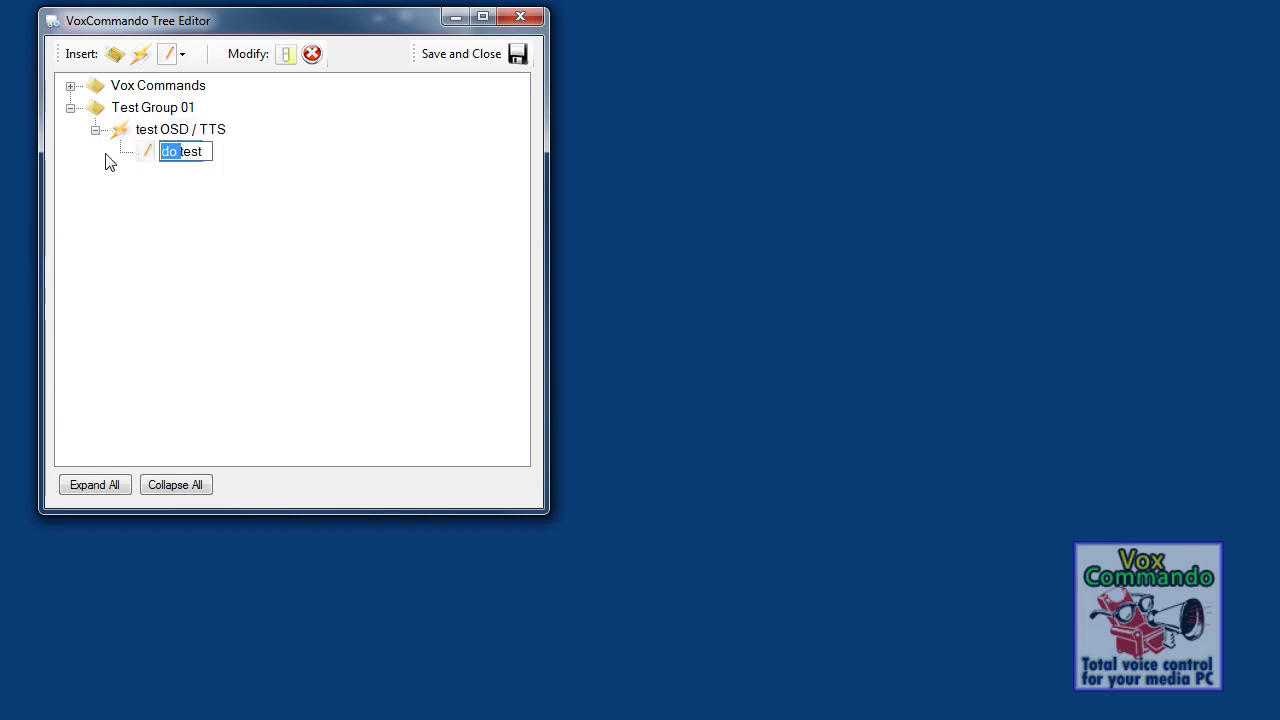
key("Delete")
type(", try")
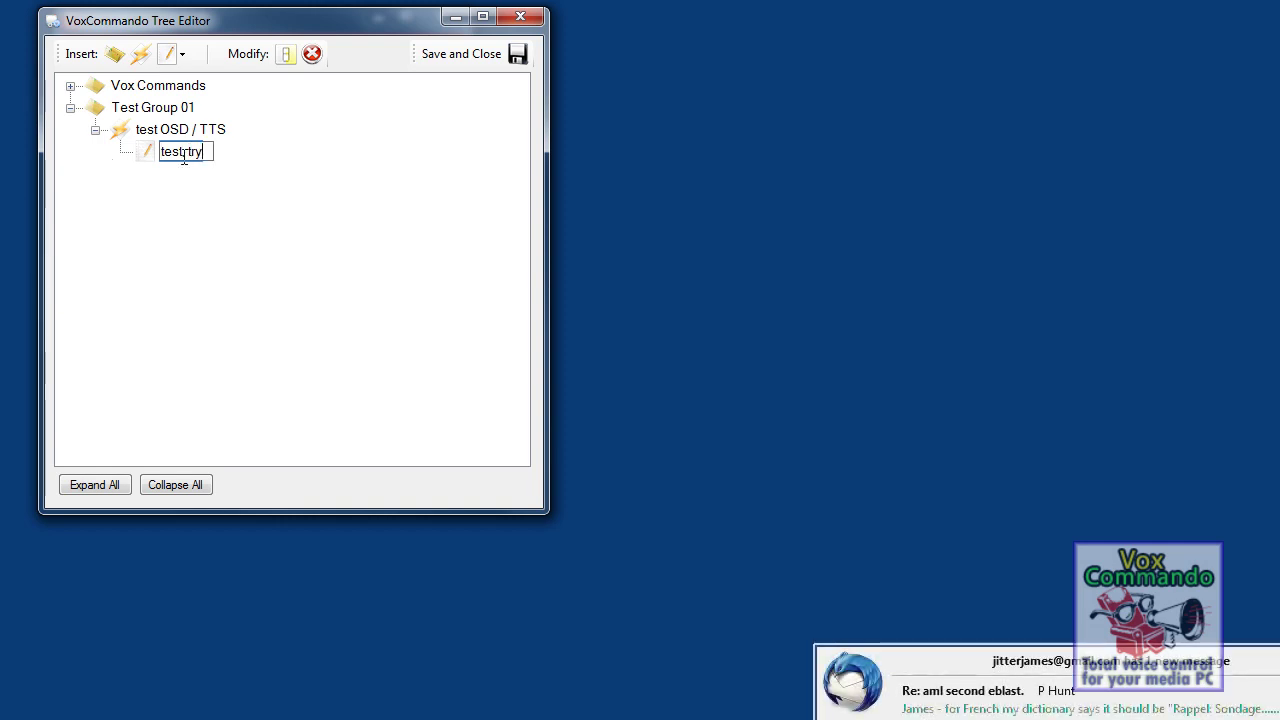
key("Home")
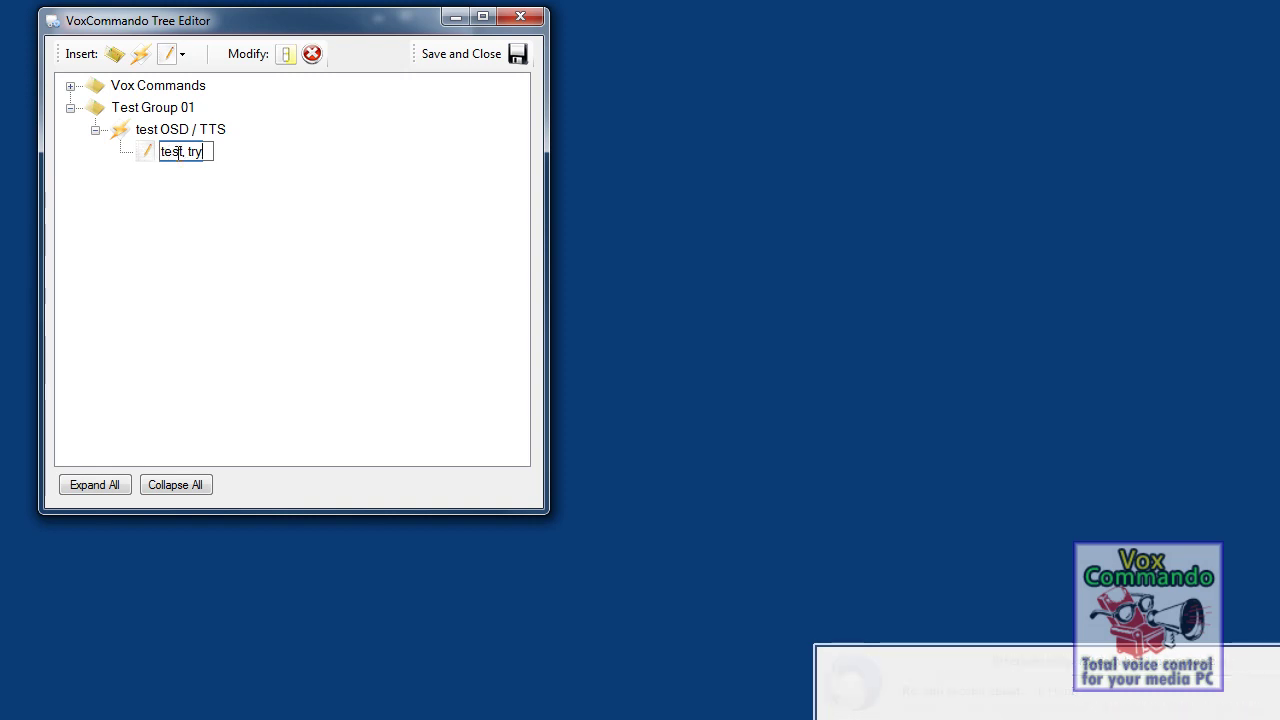
Add a payload list with the options "up, down, left, right" below the "test, try" phrase.
left_click(183, 55)
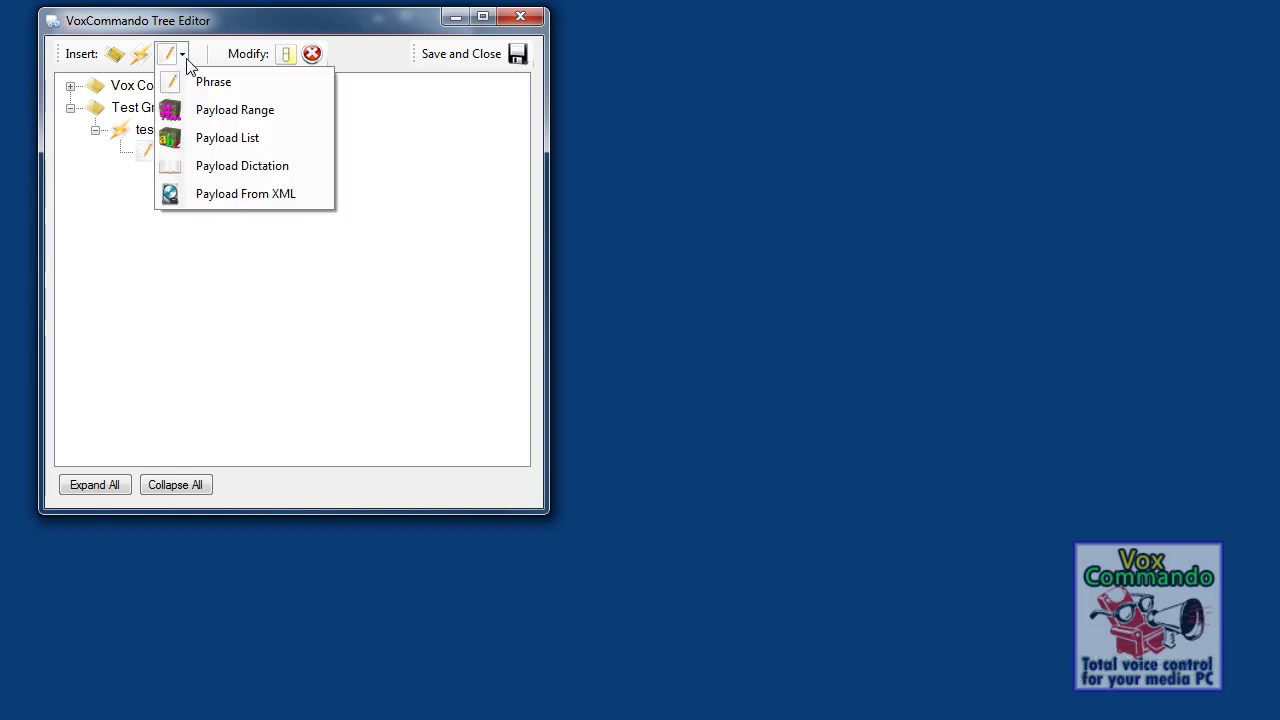
left_click(215, 140)
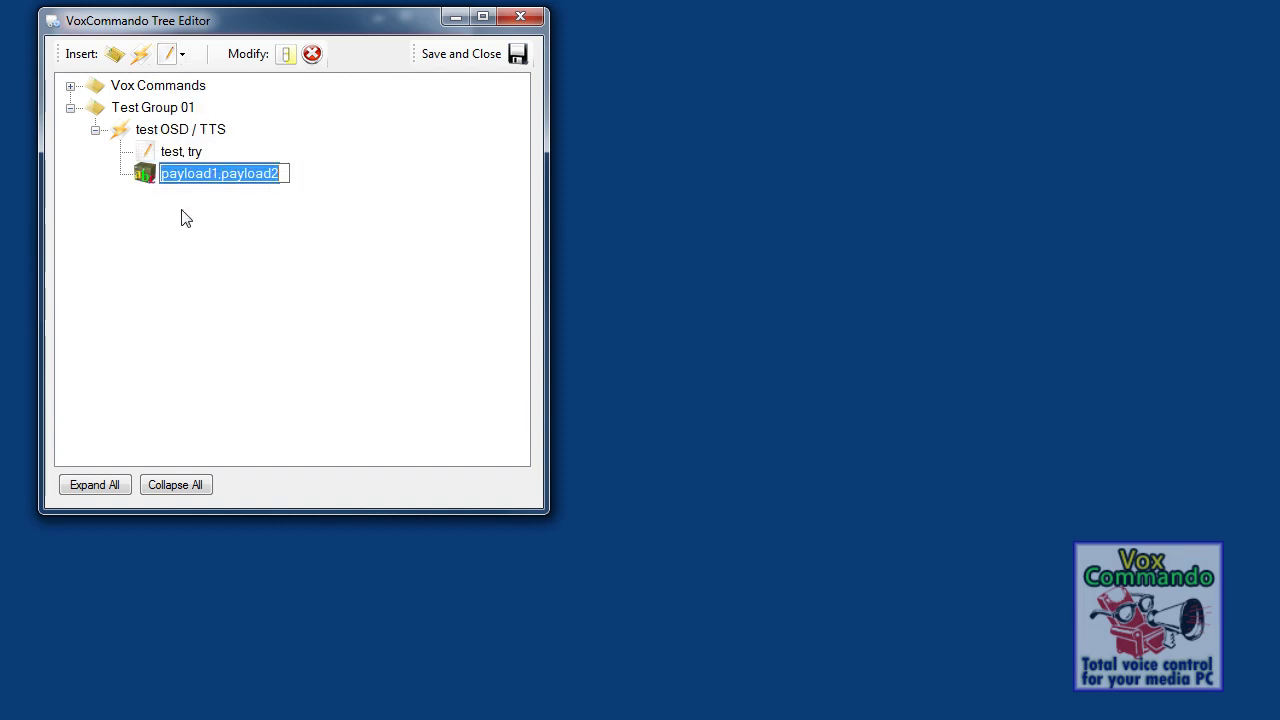
type("up")
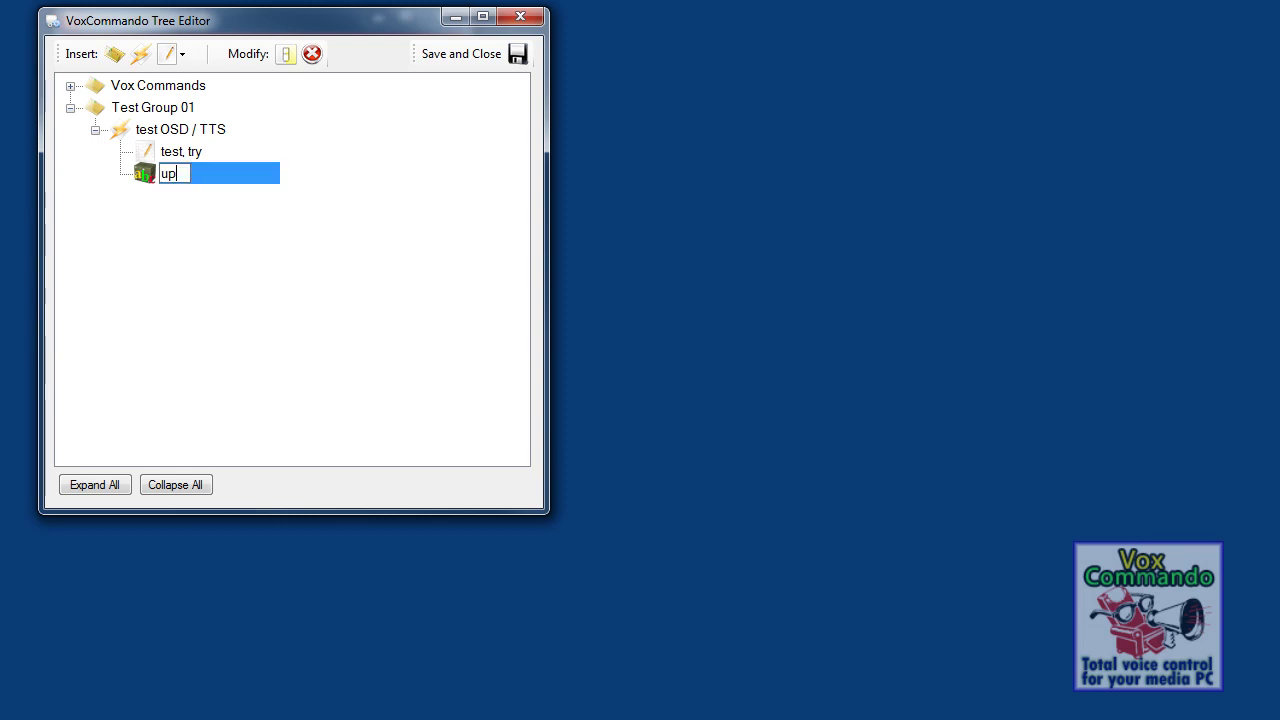
type(", down, left, right")
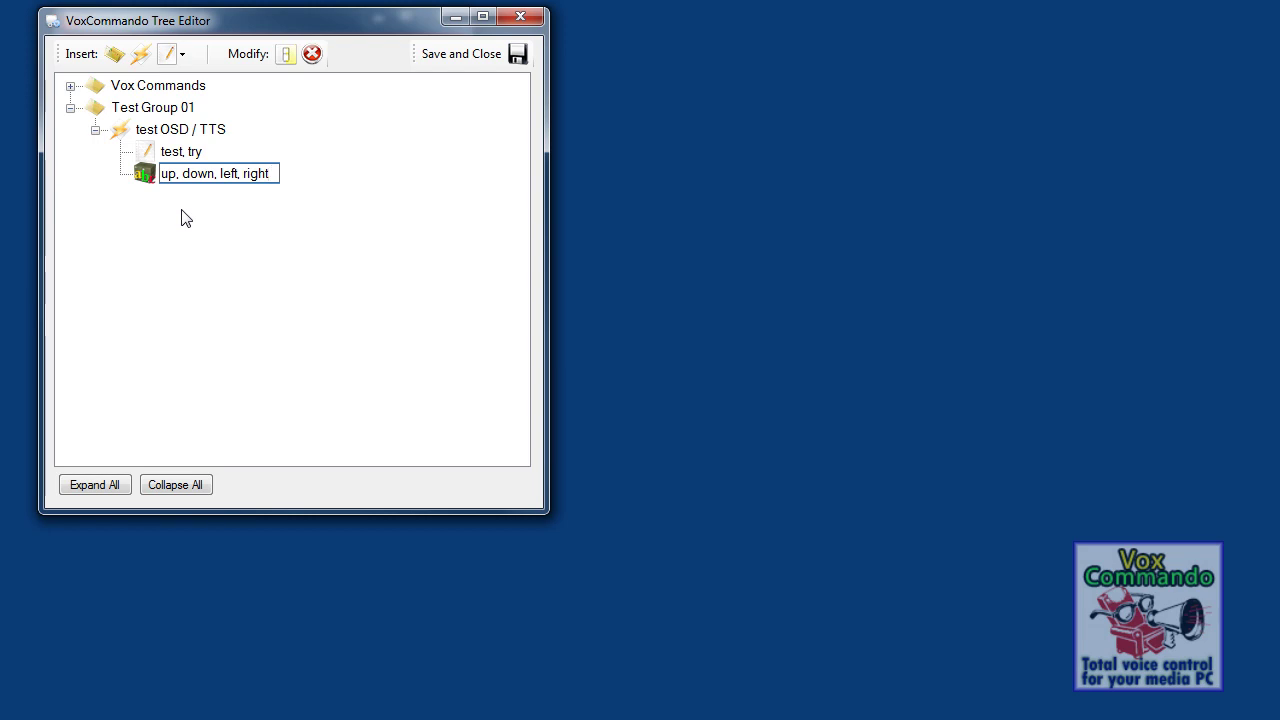
key("Return")
Add a payload range to the test OSD / TTS command and set it to "1,20".
left_click(182, 56)
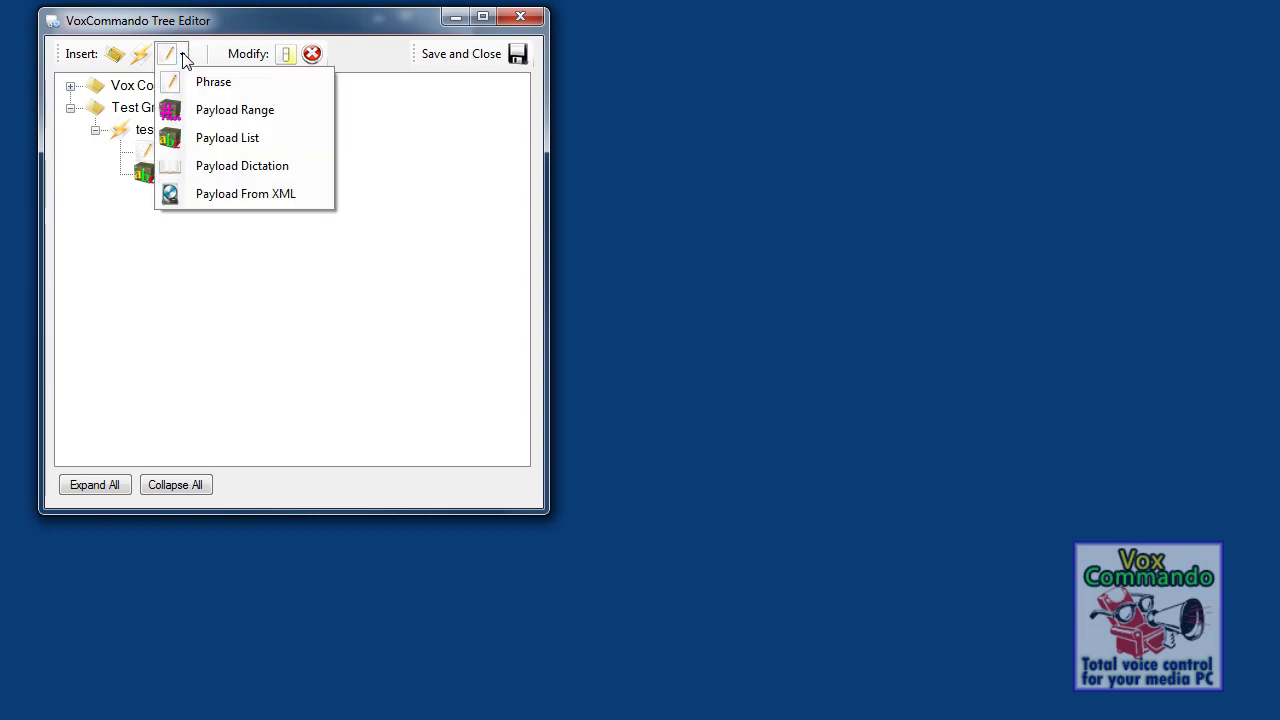
left_click(222, 116)
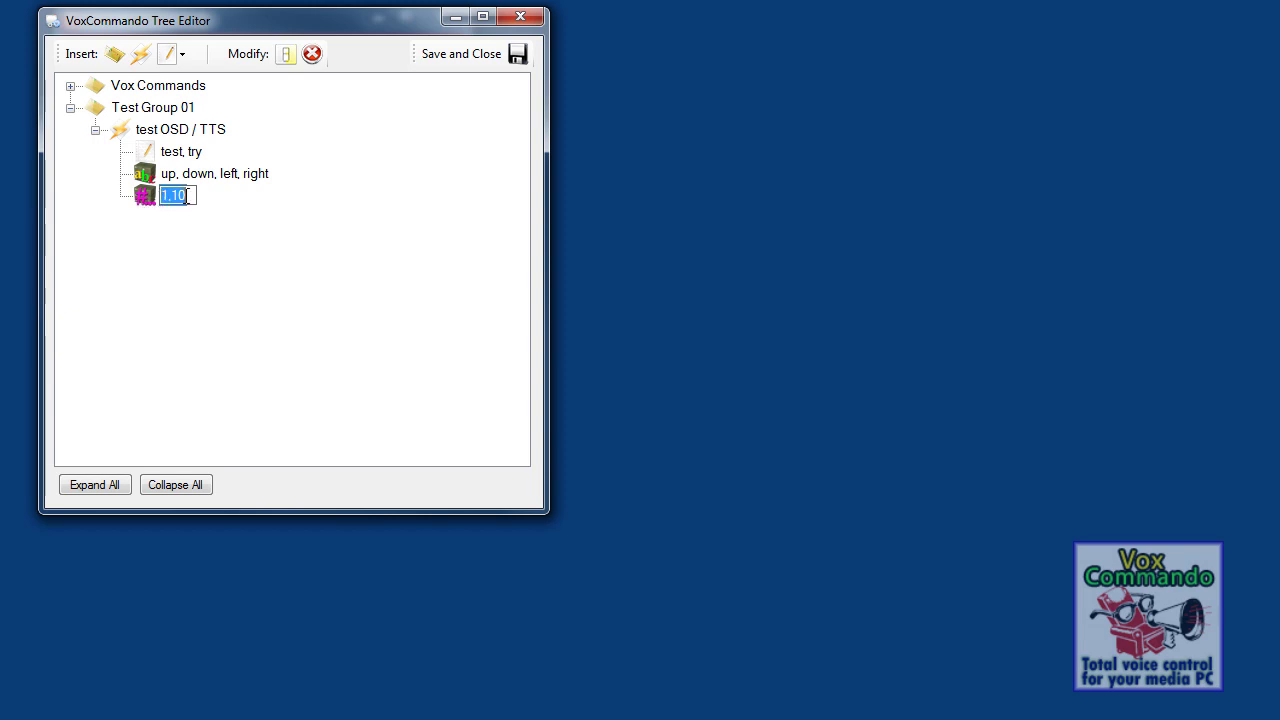
left_click(180, 196)
left_click_drag(177, 196, 170, 196)
type("2")
key("Return")
Open the test OSD / TTS command in the command builder and set the OSD command string to "Direction: {1}".
left_click(141, 135)
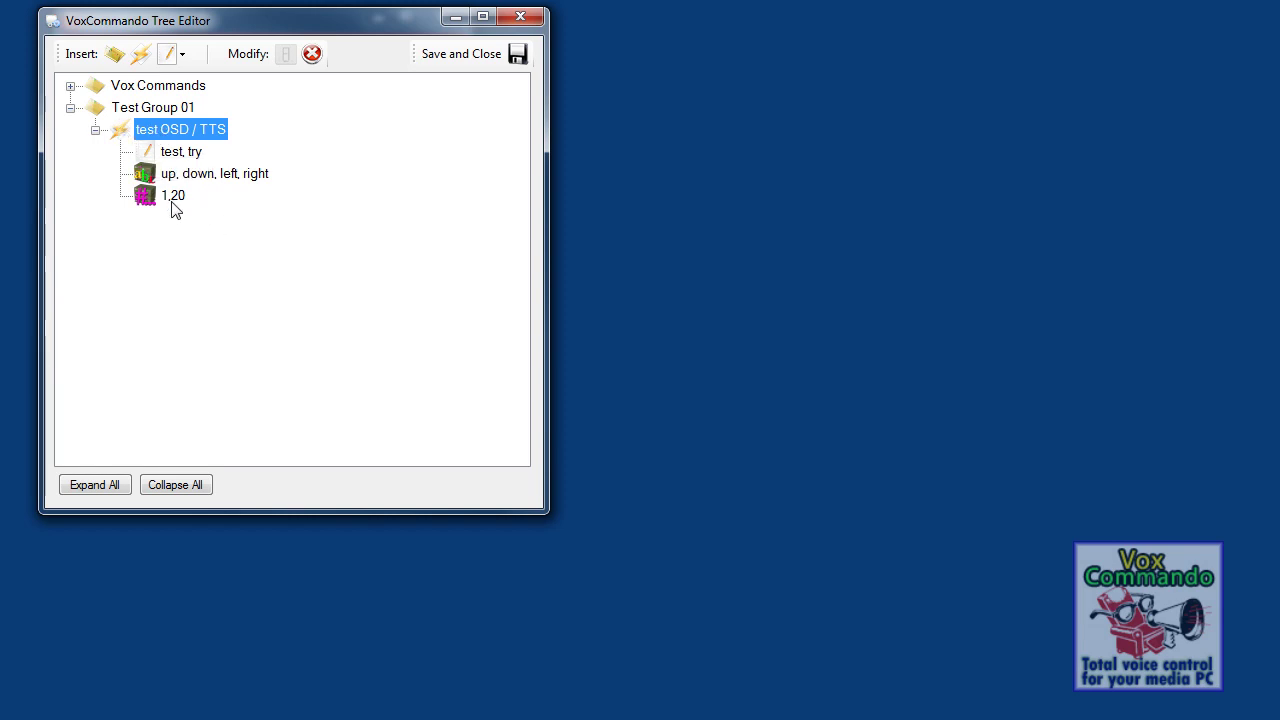
double_click(119, 133)
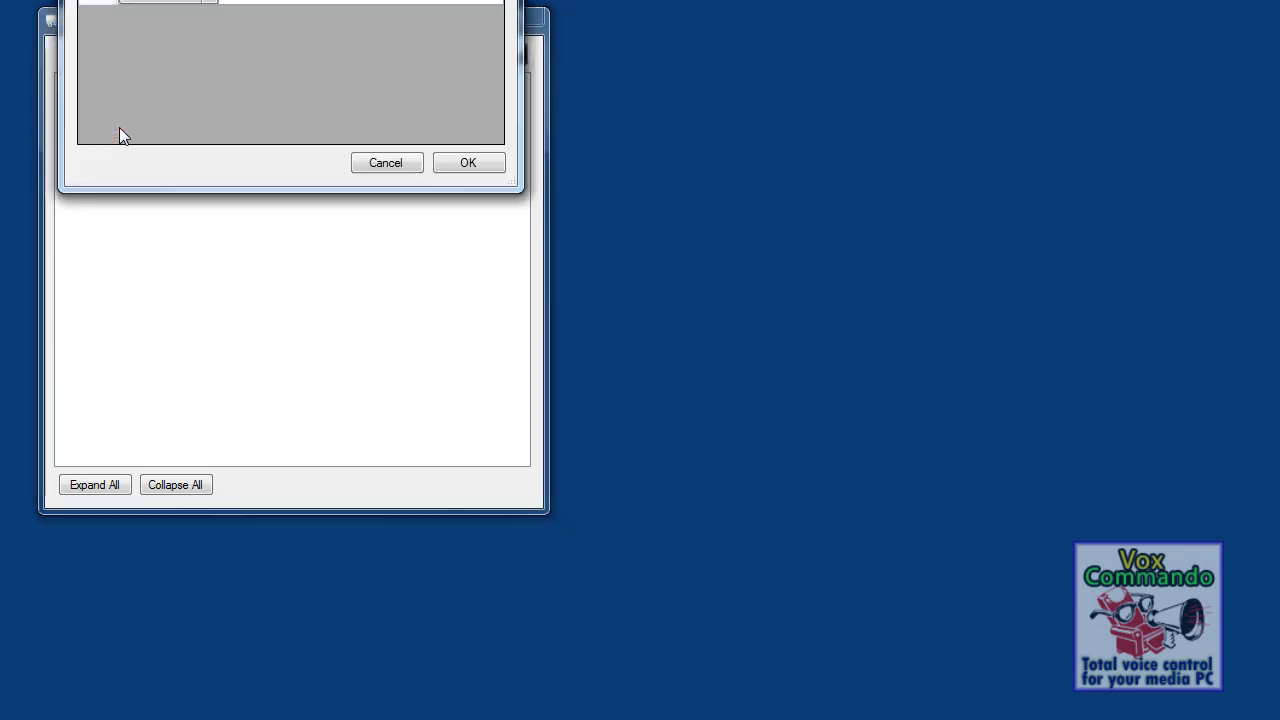
type("Direction: {")
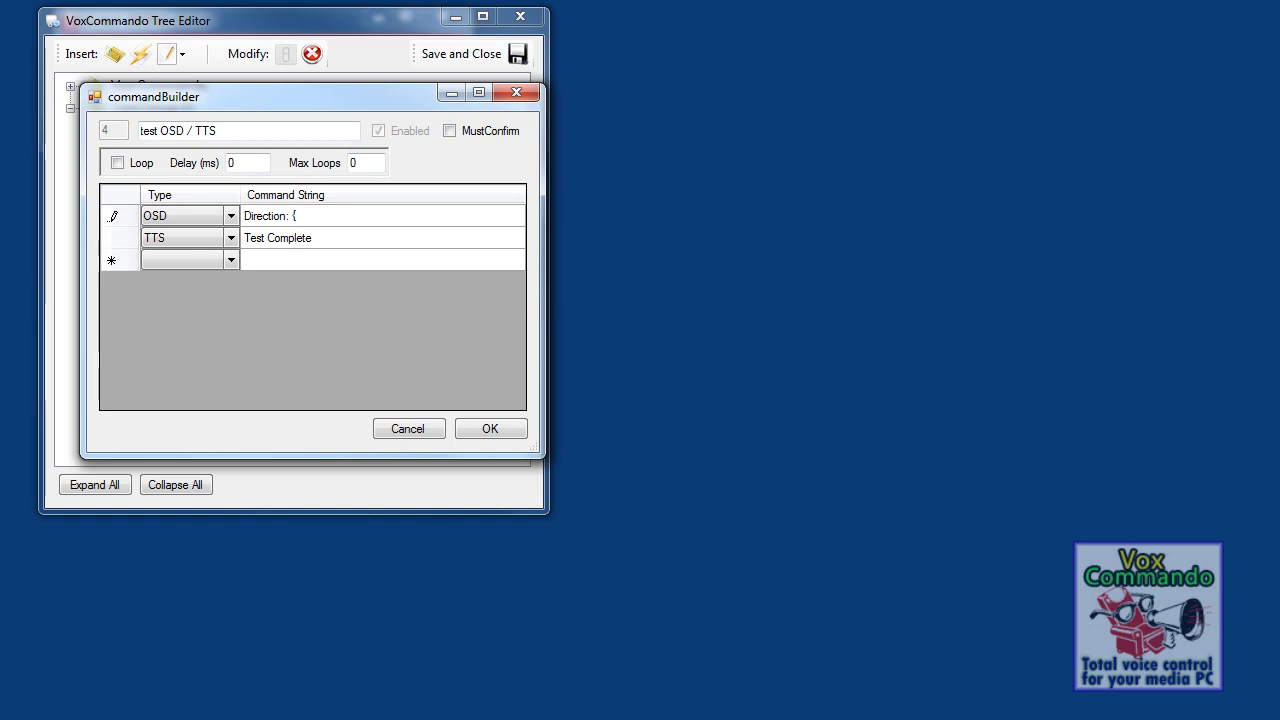
type("1")
left_click(321, 30)
left_click_drag(380, 104, 622, 112)
Set the TTS command string to "Moving, {2}" and accept the command's actions.
key("Down")
type("Moving")
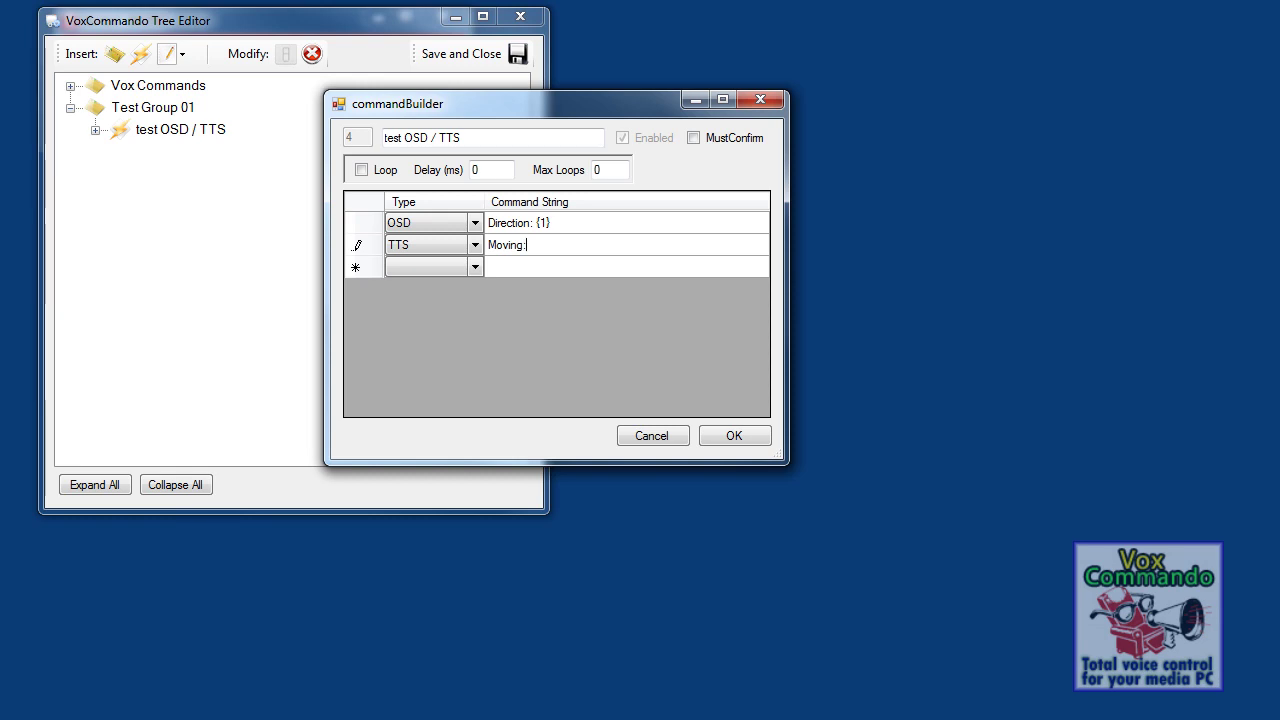
type(", {2}")
left_click(746, 444)
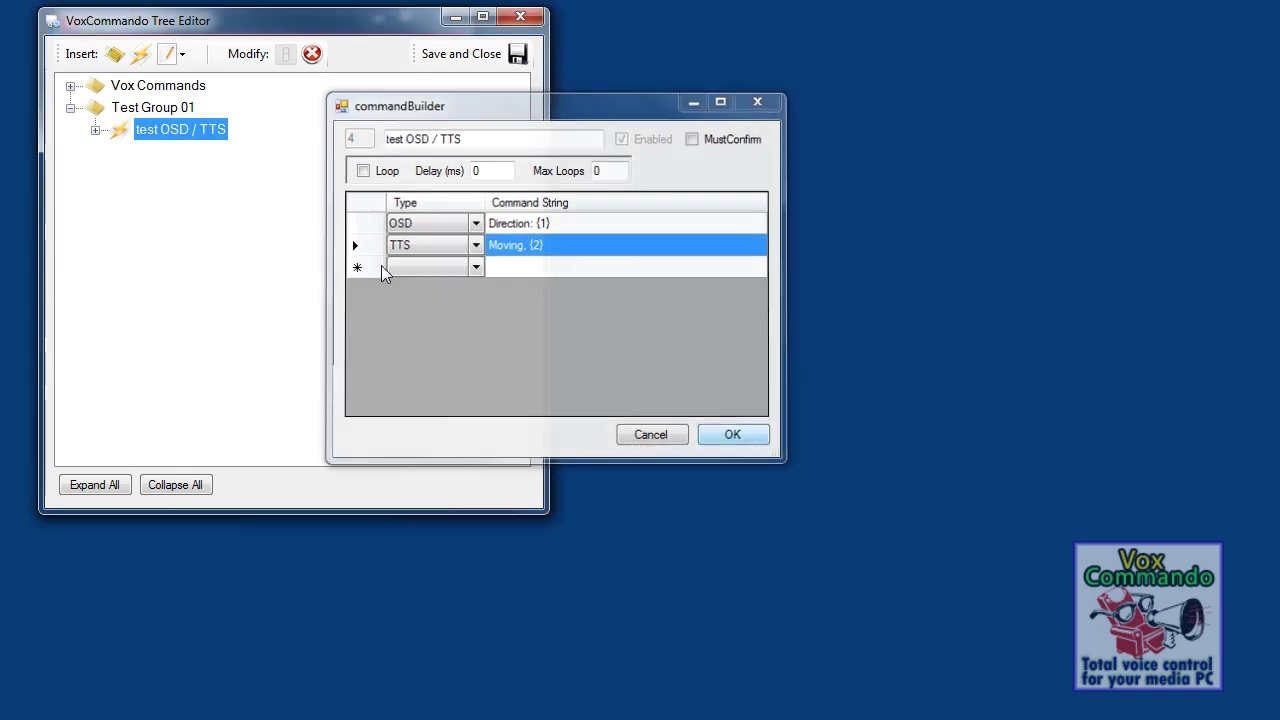
Check the command's two payloads in the tree, save and close it, and restart VoxCommando.
left_click(95, 131)
left_click(180, 175)
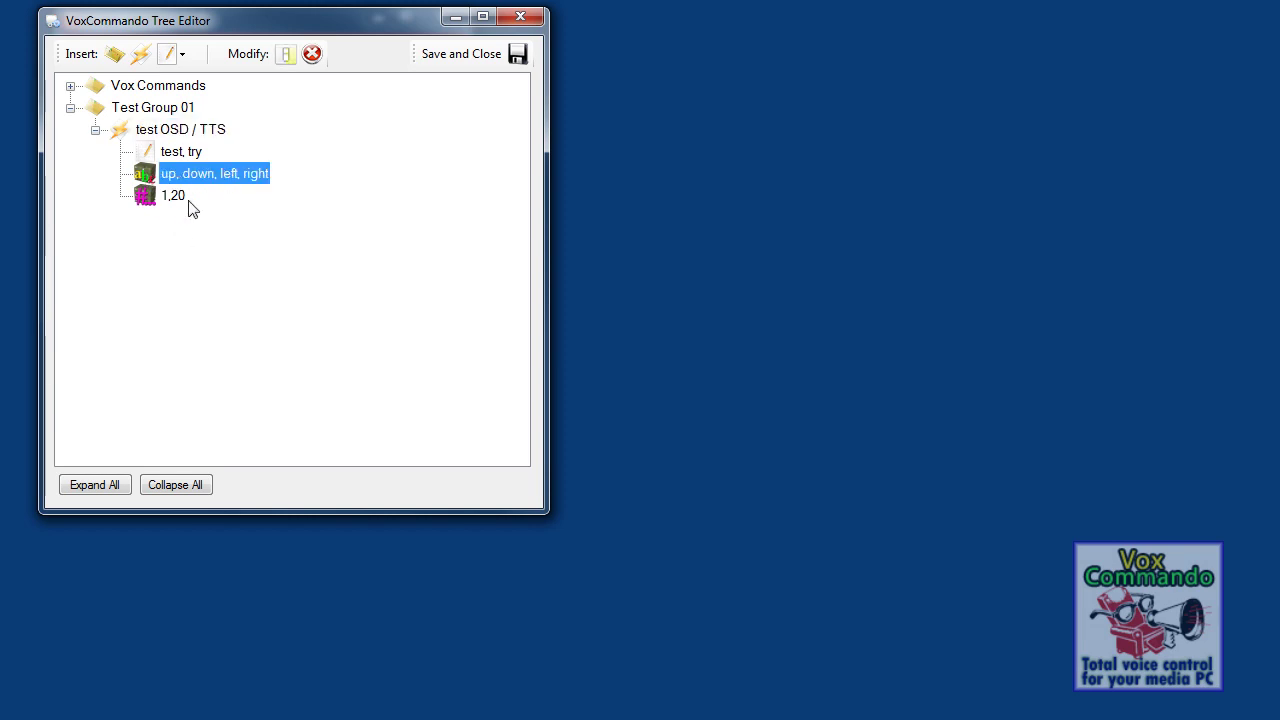
left_click(173, 197)
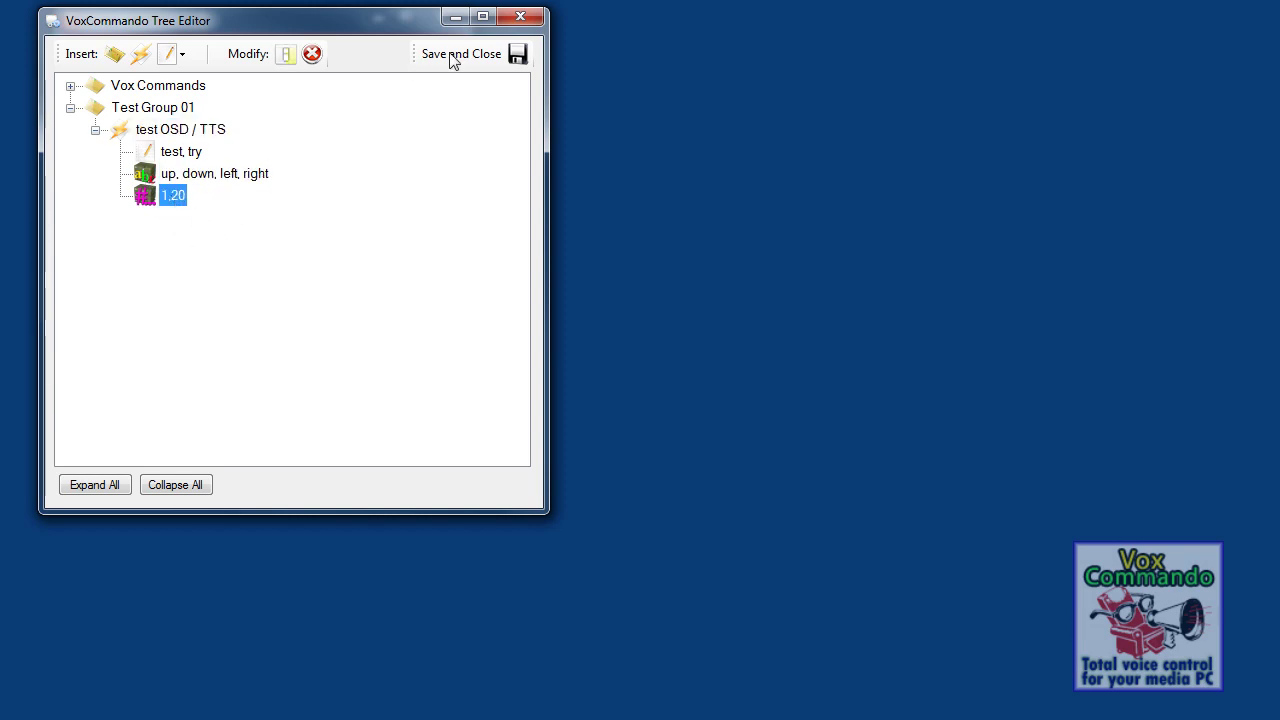
left_click(517, 54)
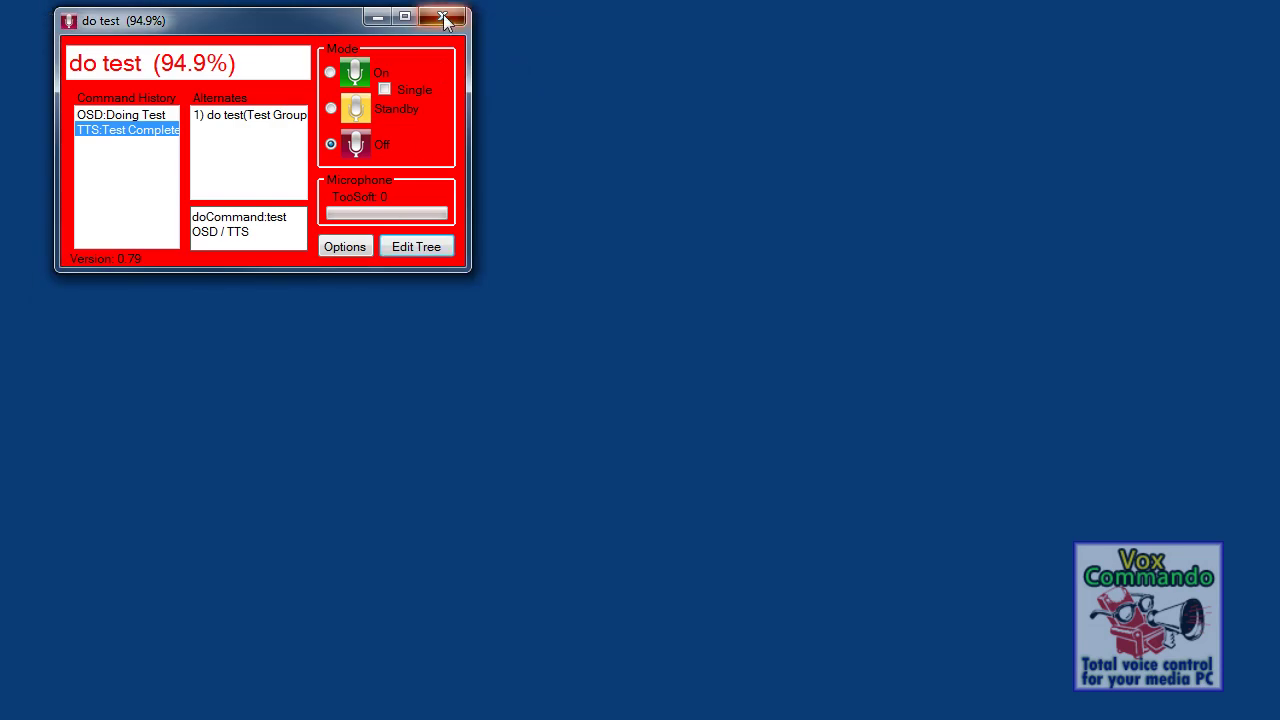
left_click(442, 16)
double_click(310, 146)
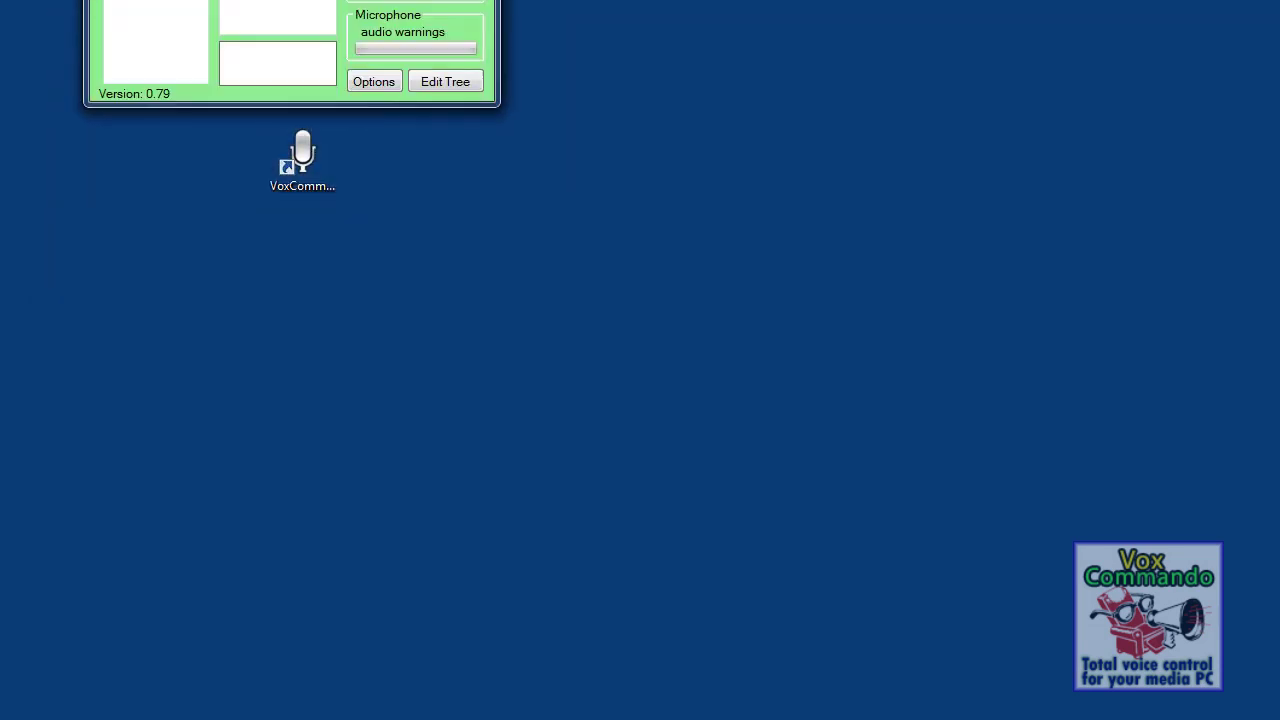
Reopen the command tree and expand Test Group 01 to review the test OSD / TTS command's phrase and payloads.
left_click(400, 258)
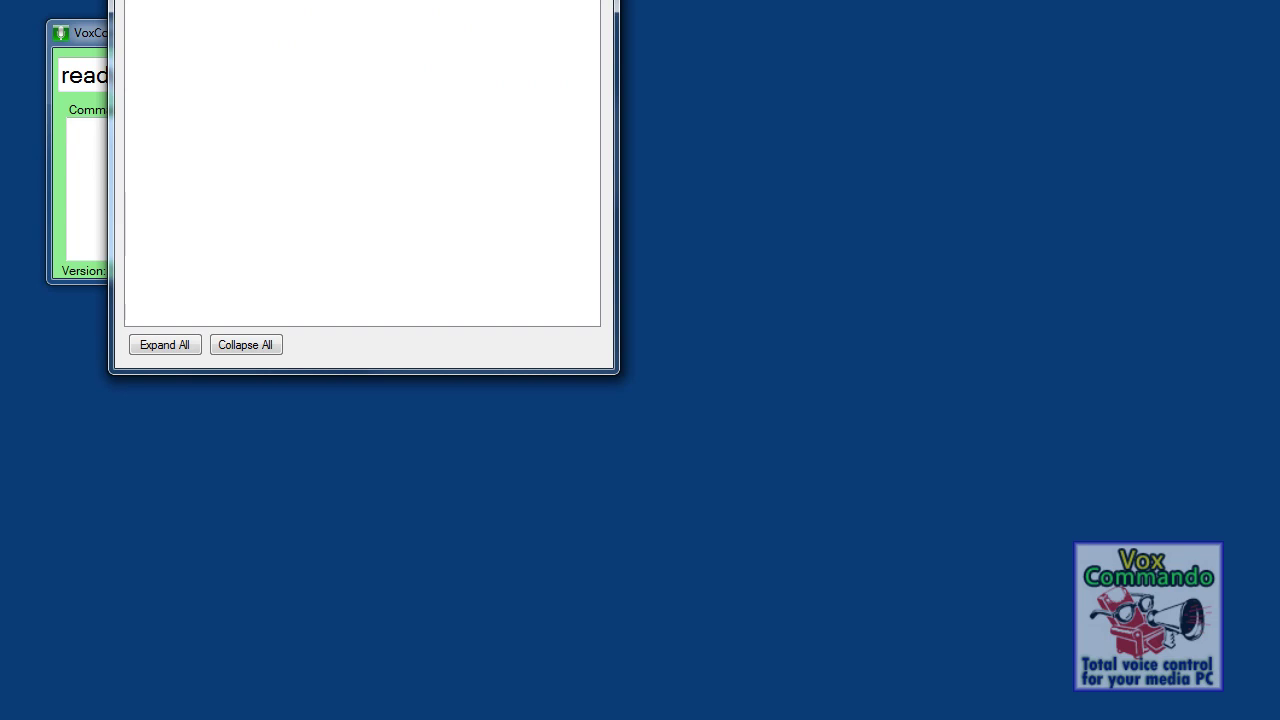
left_click(128, 143)
left_click(153, 166)
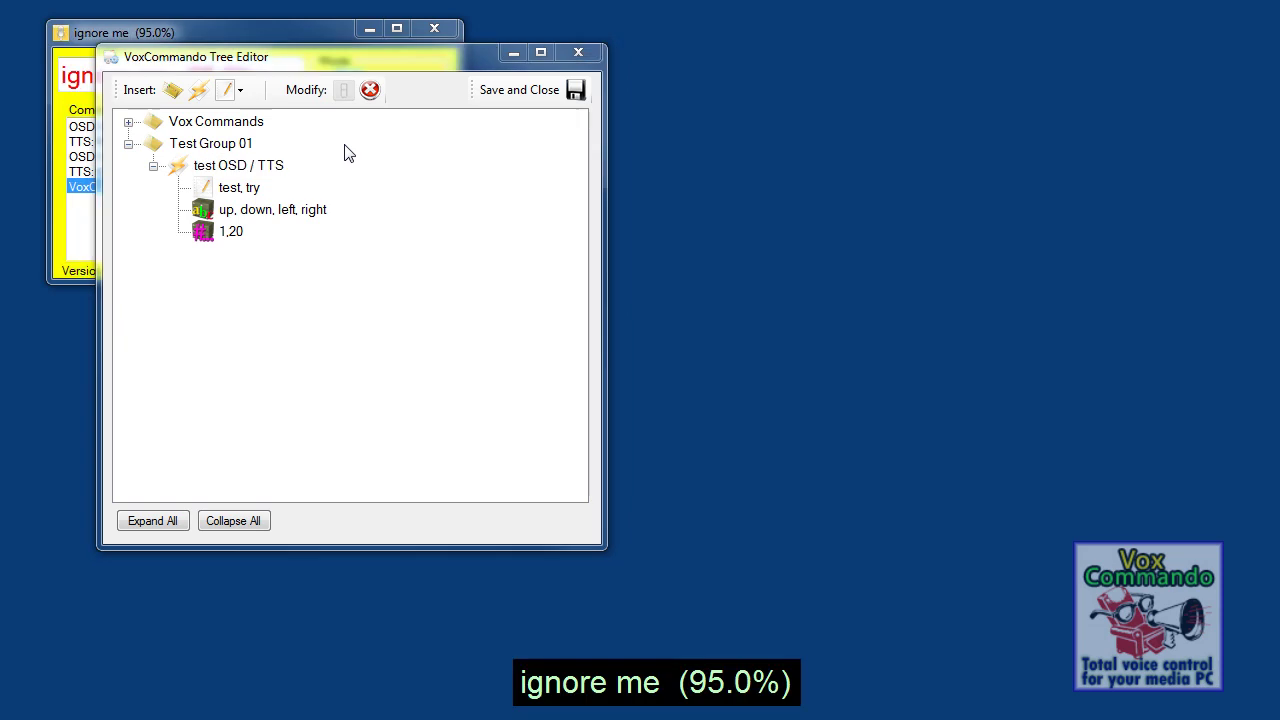
left_click(235, 194)
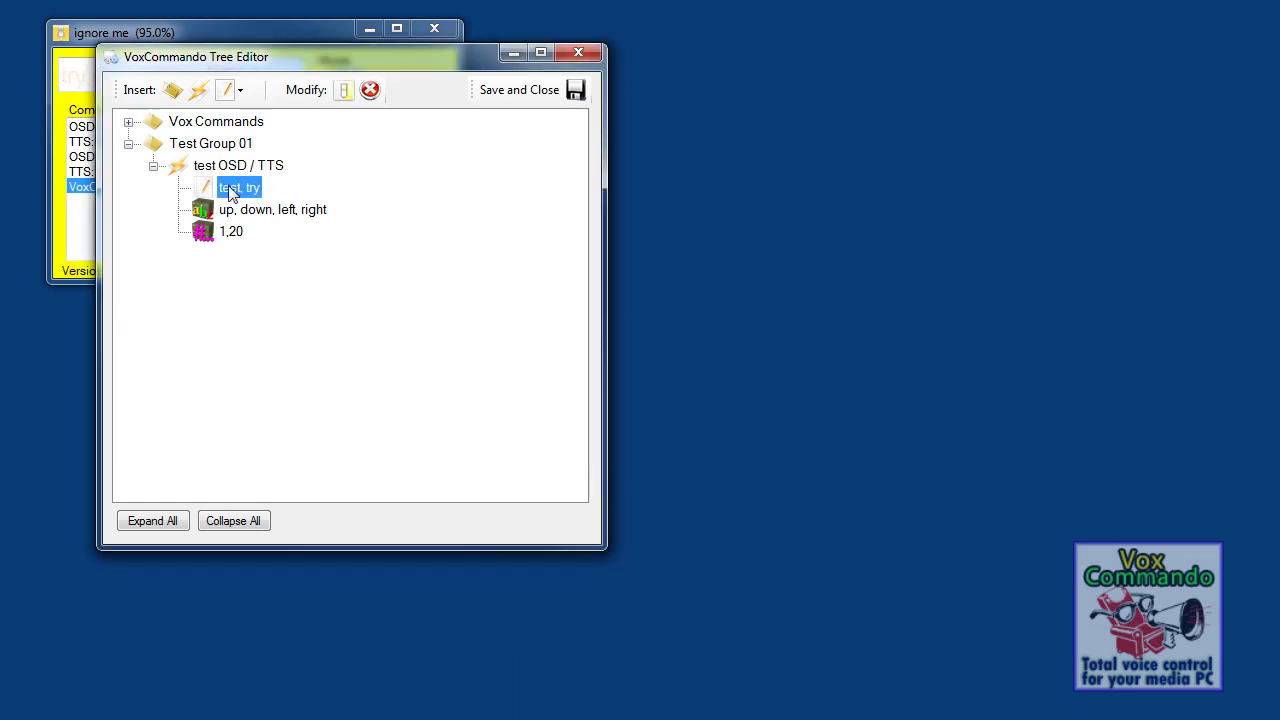
Open the test OSD / TTS command in the command builder and change the OSD command string to "moving {1}, {2}".
double_click(177, 166)
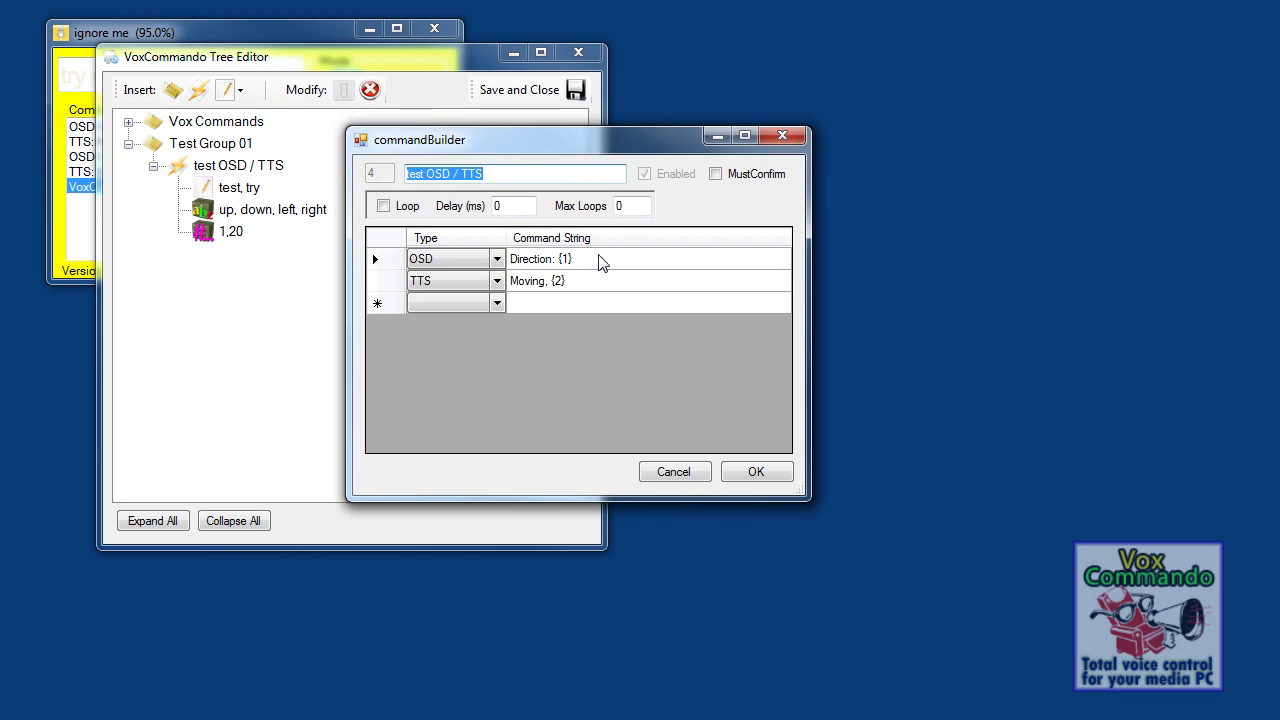
left_click(592, 257)
type("moving")
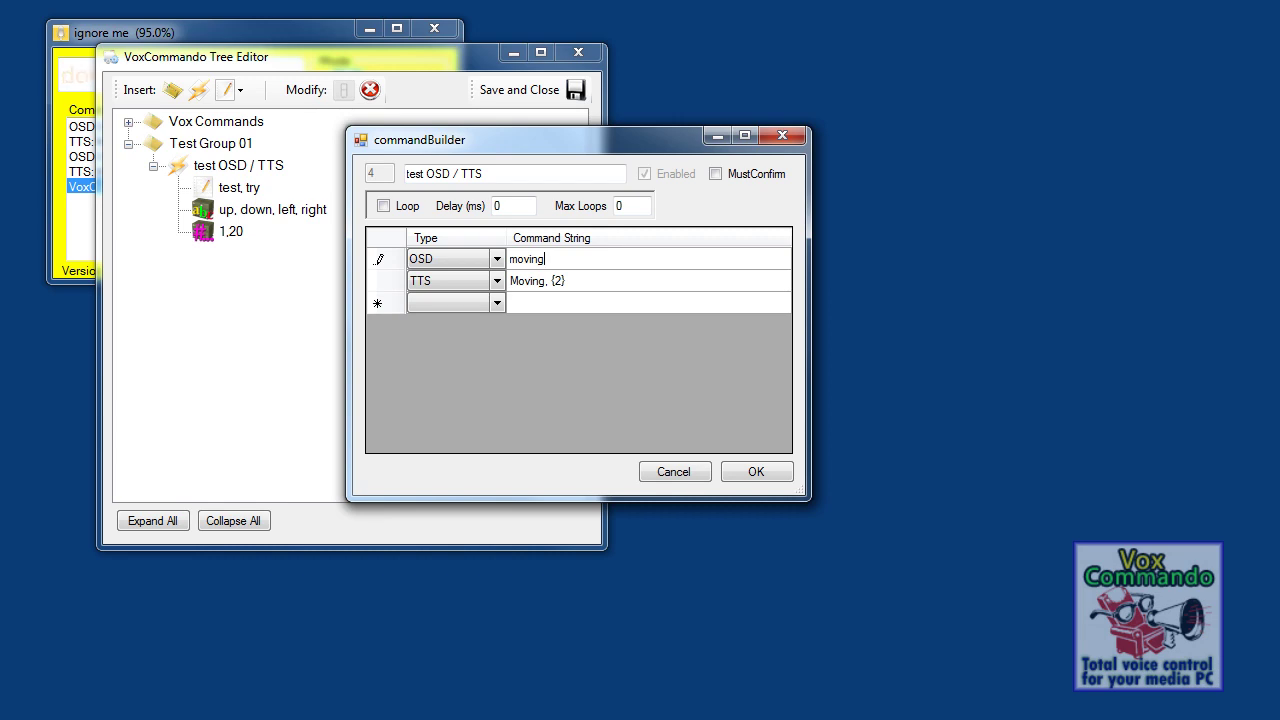
type("{1}, {2")
Copy the OSD command string into the TTS action, replacing its text, and accept the command's actions.
left_click_drag(597, 260, 491, 263)
key("ctrl+c")
left_click(586, 281)
key("ctrl+v")
left_click(760, 471)
Save and close the edited command tree, and restart VoxCommando to load the revised OSD and TTS strings.
left_click(573, 90)
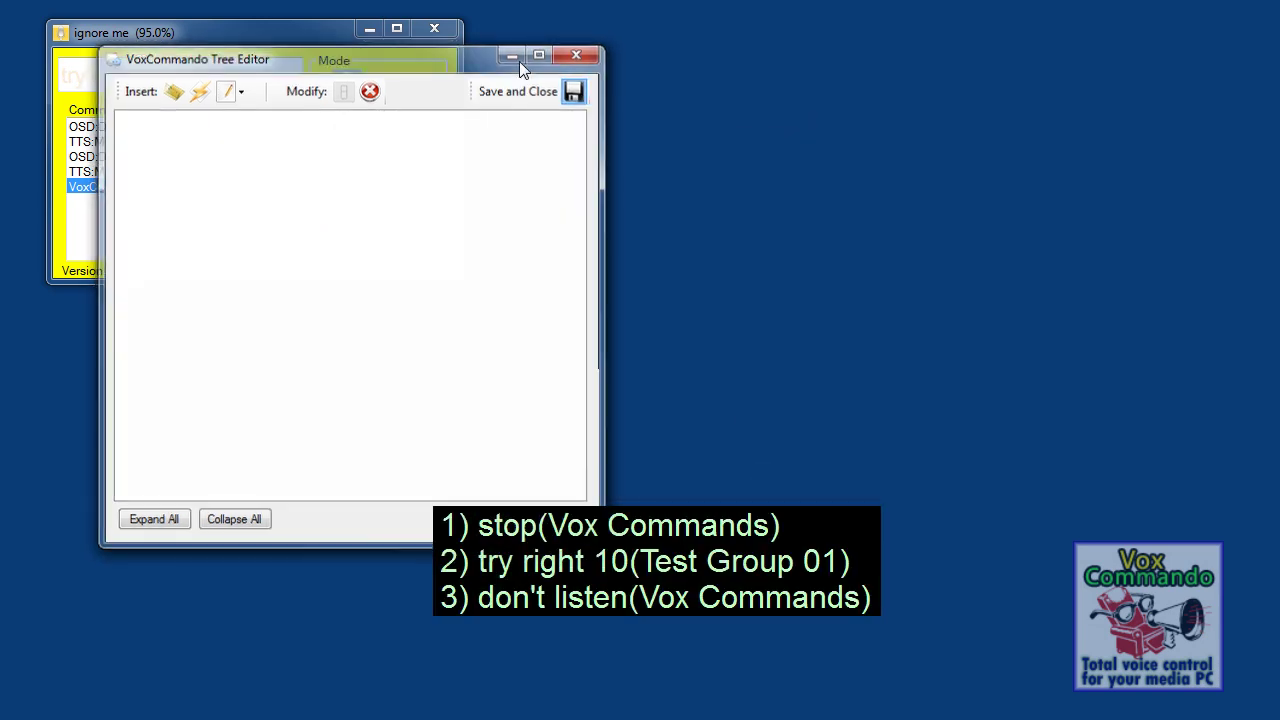
left_click(446, 28)
double_click(308, 160)
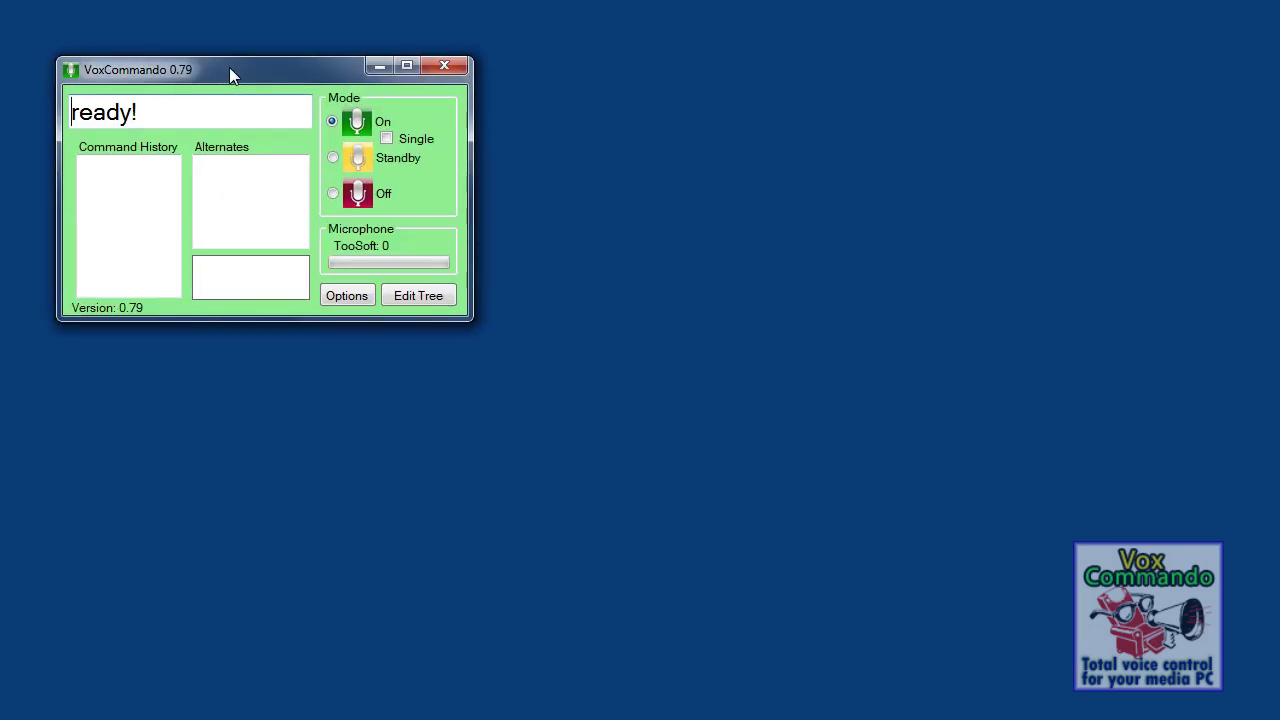